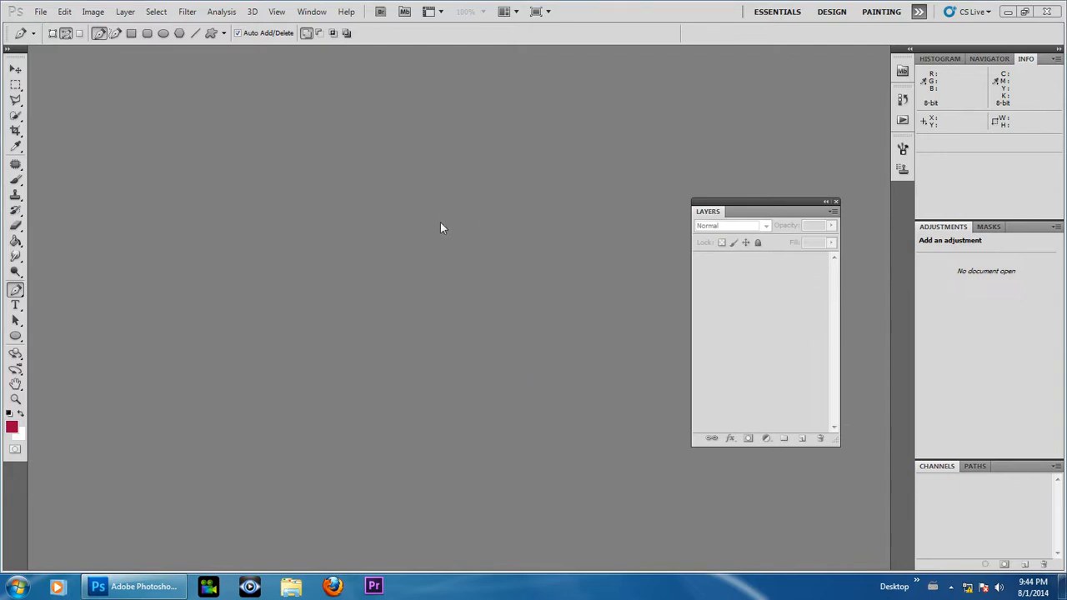
Open the image Girl (10) from the Lesson 07 folder on the DVD drive.
left_click(40, 12)
left_click(56, 40)
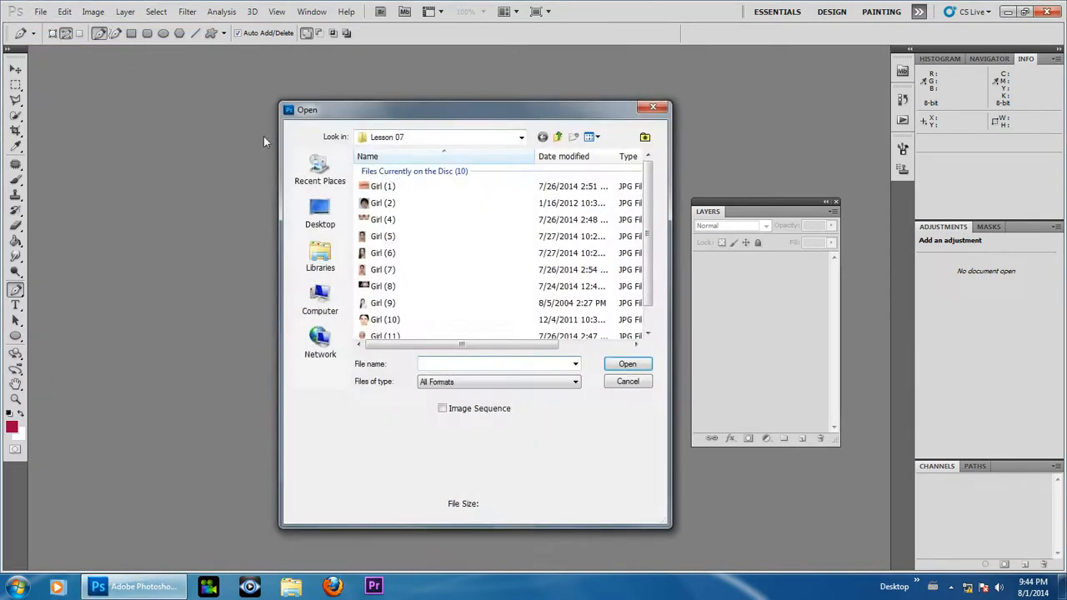
left_click(320, 302)
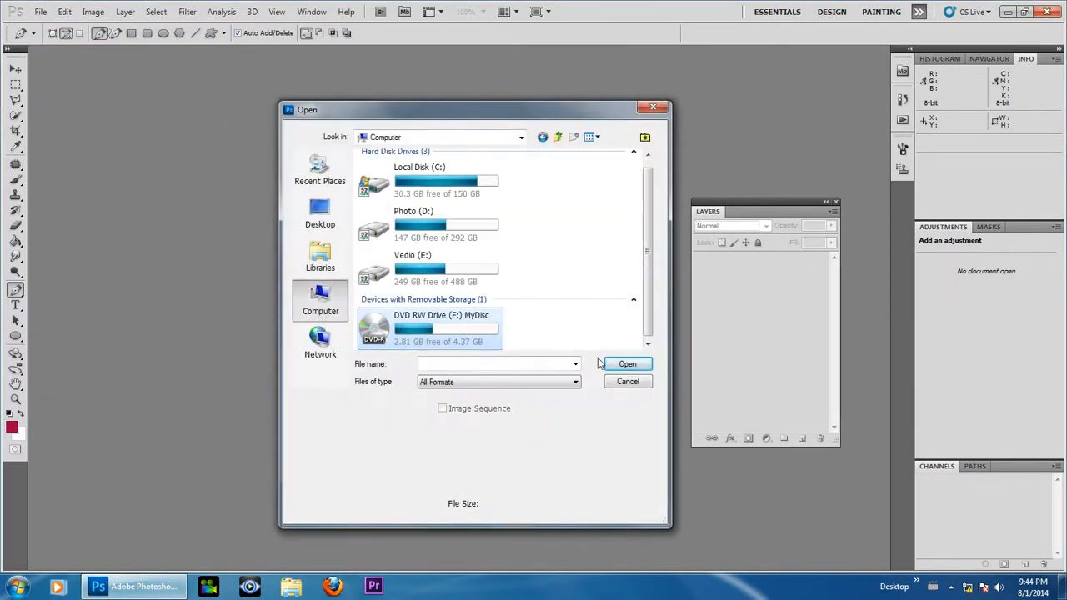
left_click(627, 363)
left_click(421, 270)
left_click(626, 364)
scroll(652, 233, "down", 1)
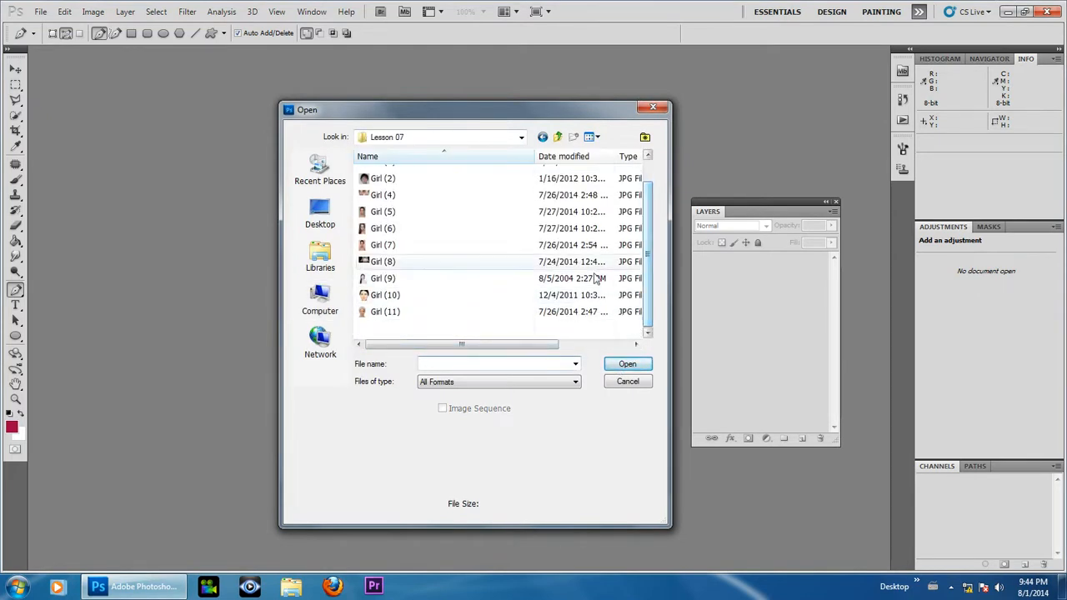
left_click(392, 299)
left_click(627, 363)
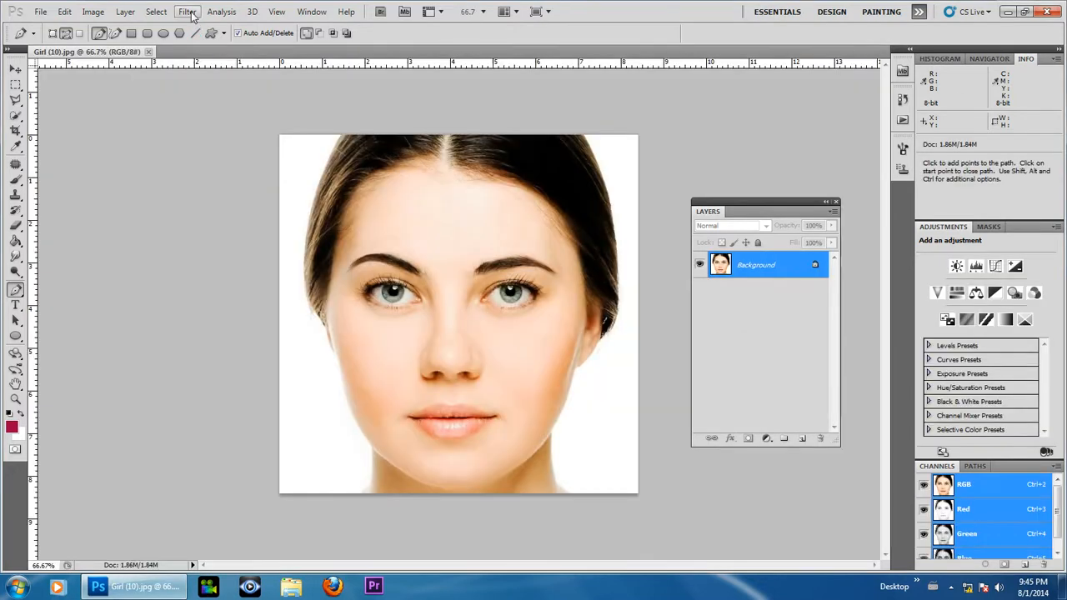
Apply the Noiseware Professional filter to the portrait with the Default settings.
left_click(186, 12)
mouse_move(298, 310)
left_click(392, 305)
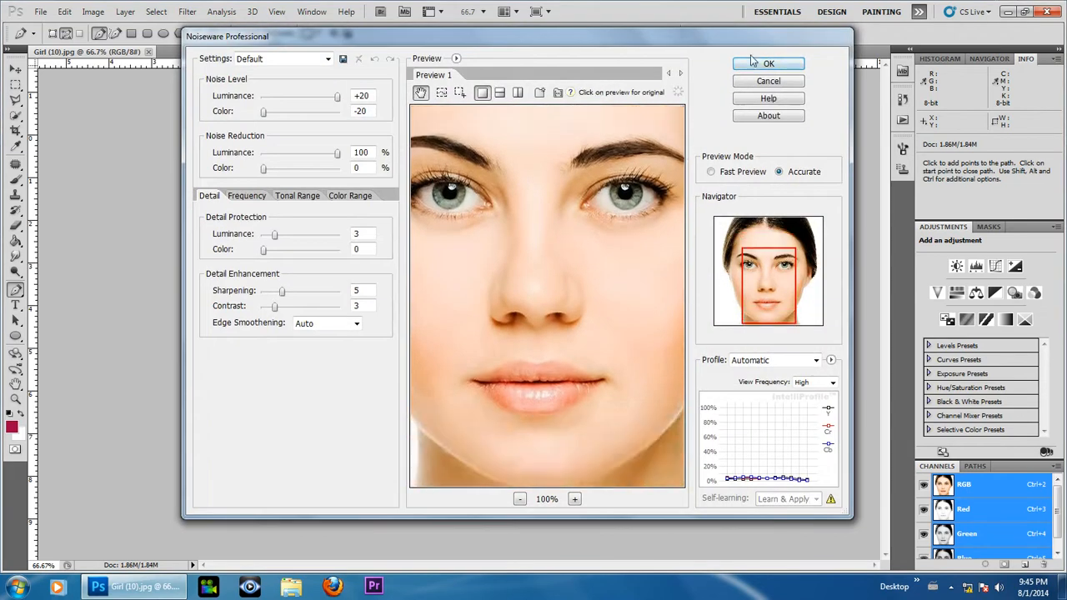
left_click(753, 67)
Draw a closed Pen tool path around the outer contour of both lips.
scroll(448, 456, "up", 10)
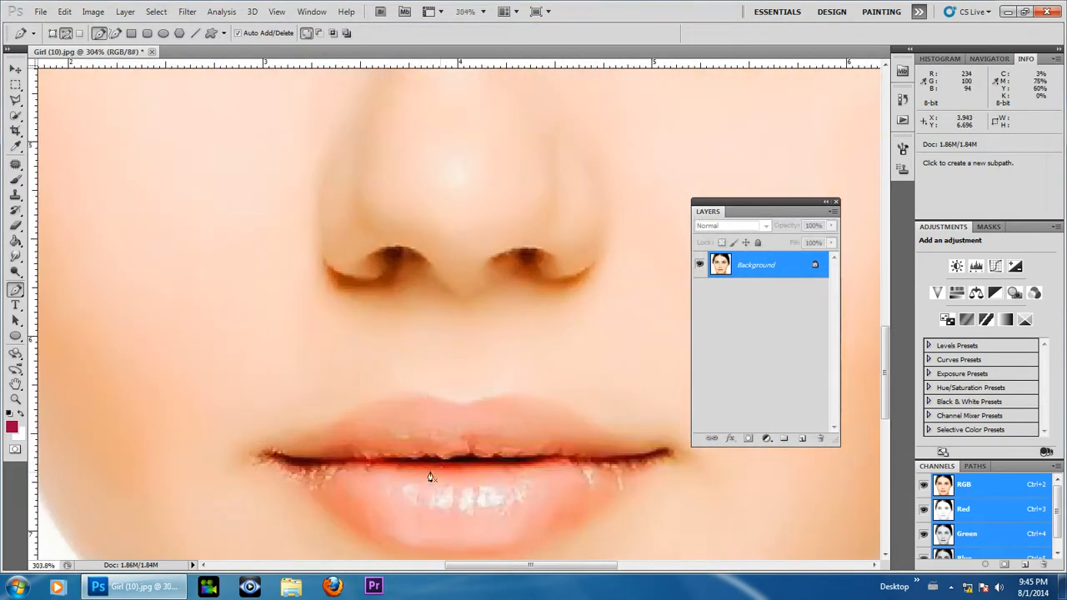
left_click_drag(400, 476, 382, 362)
left_click(260, 351)
left_click_drag(392, 291, 410, 292)
left_click(449, 307)
left_click_drag(530, 297, 566, 312)
left_click(649, 350)
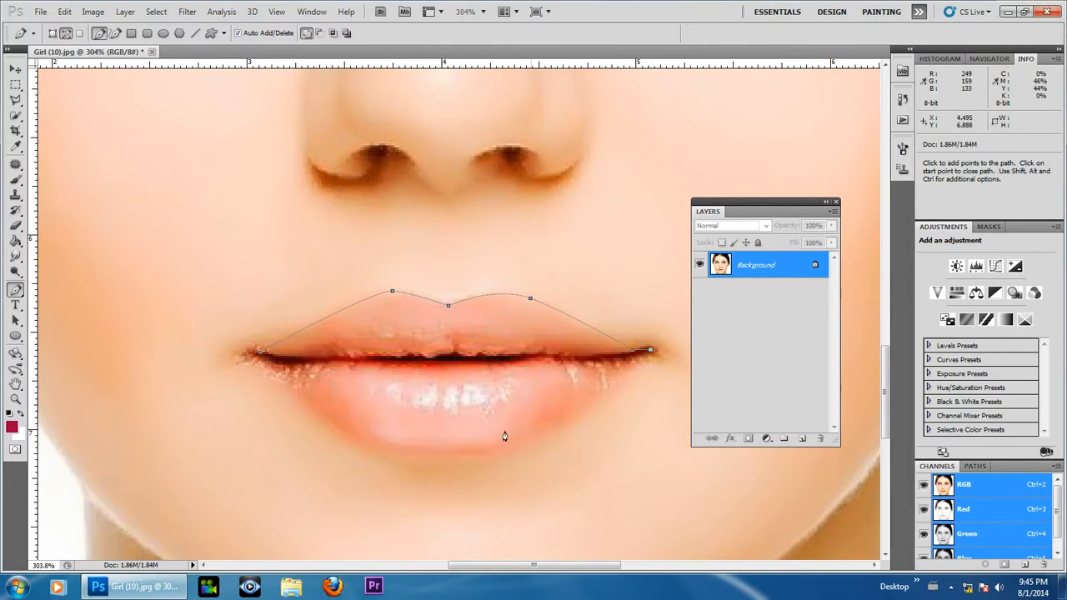
left_click_drag(490, 451, 417, 451)
left_click_drag(261, 350, 210, 303)
left_click(292, 382, "alt")
left_click(261, 359)
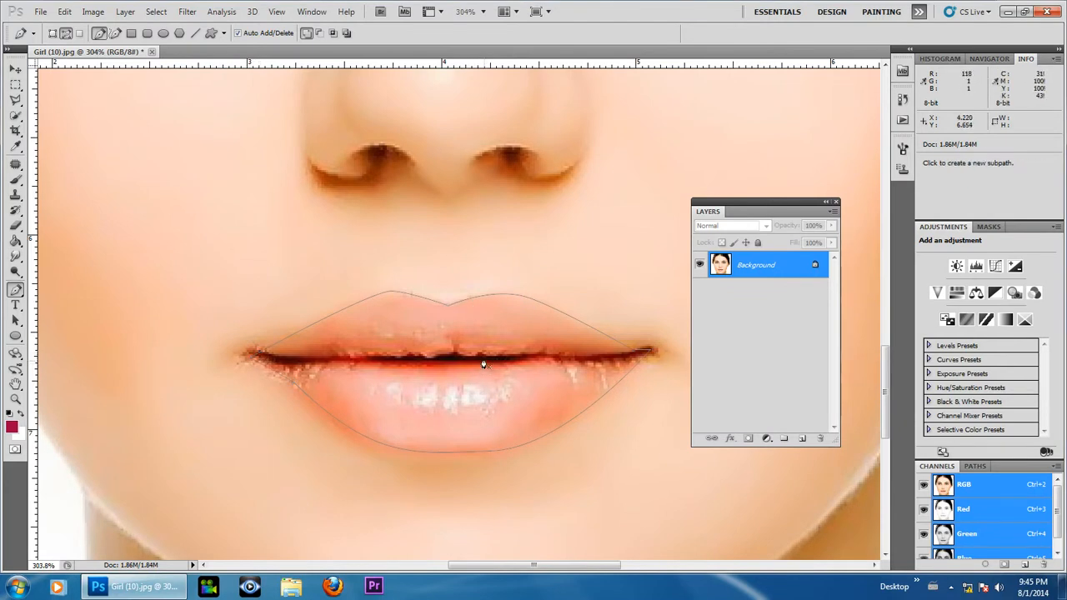
Convert the lip path to a new anti-aliased selection with a 2-pixel feather and copy the selected lips to a new layer.
right_click(478, 344)
left_click(506, 409)
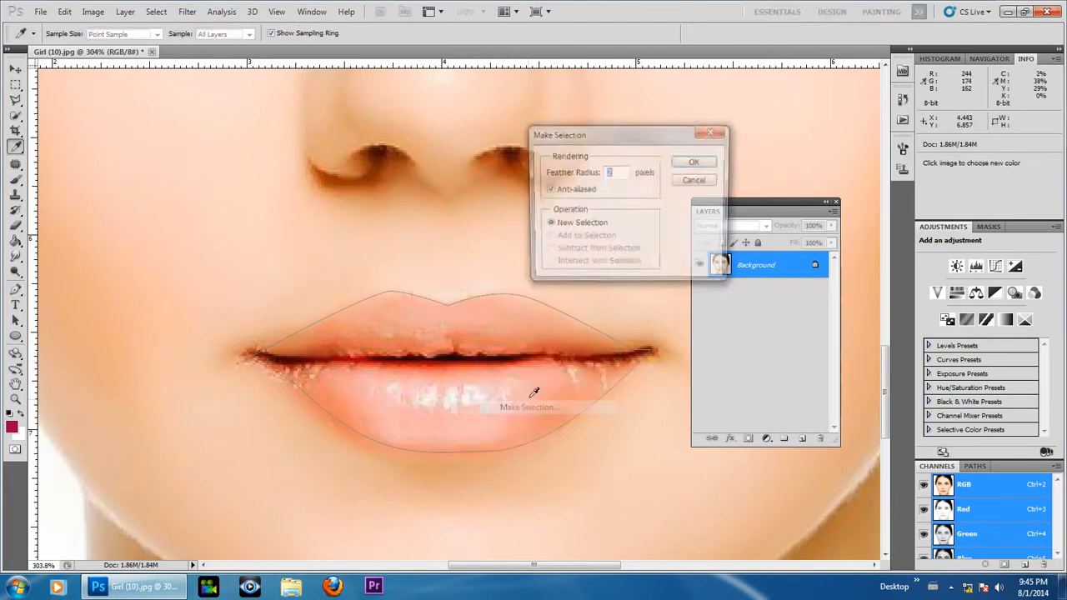
left_click(697, 164)
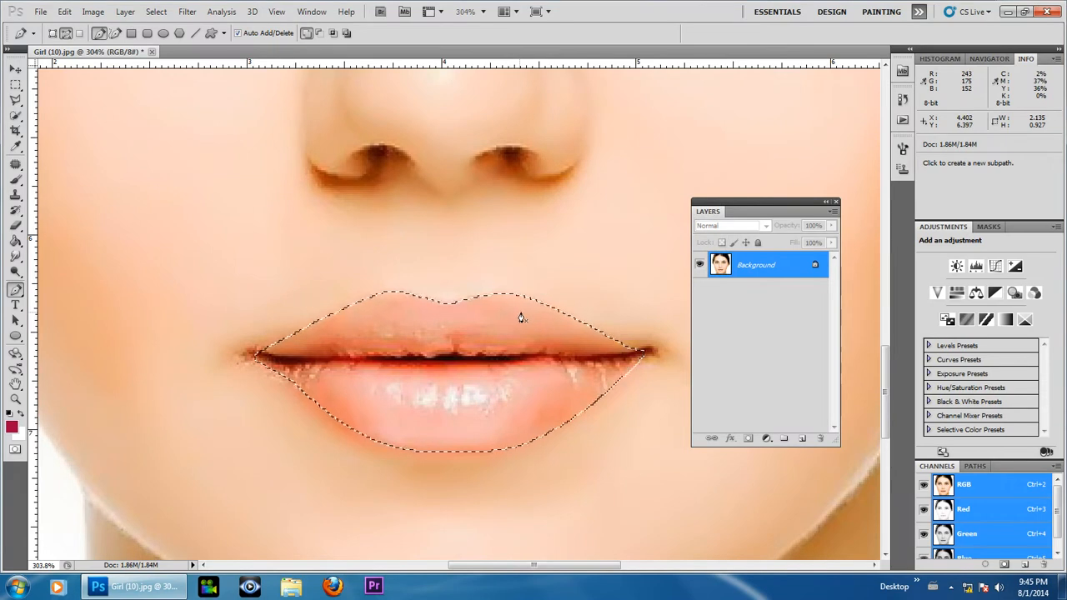
key("ctrl+j")
Add a Color Overlay effect to the copied lip layer and set its blend mode to Soft Light.
left_click(730, 440)
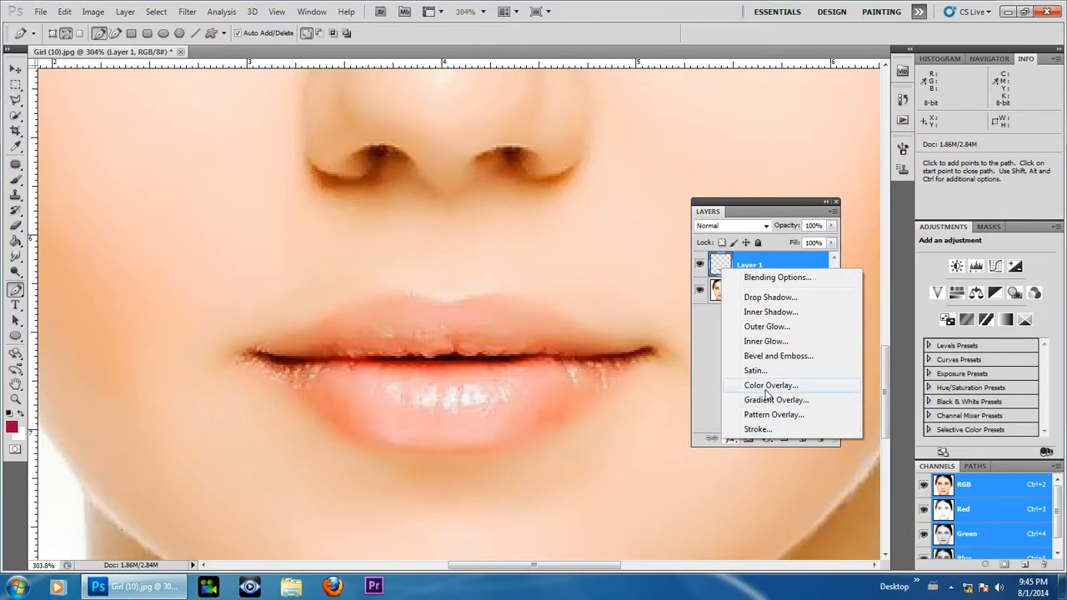
left_click(126, 11)
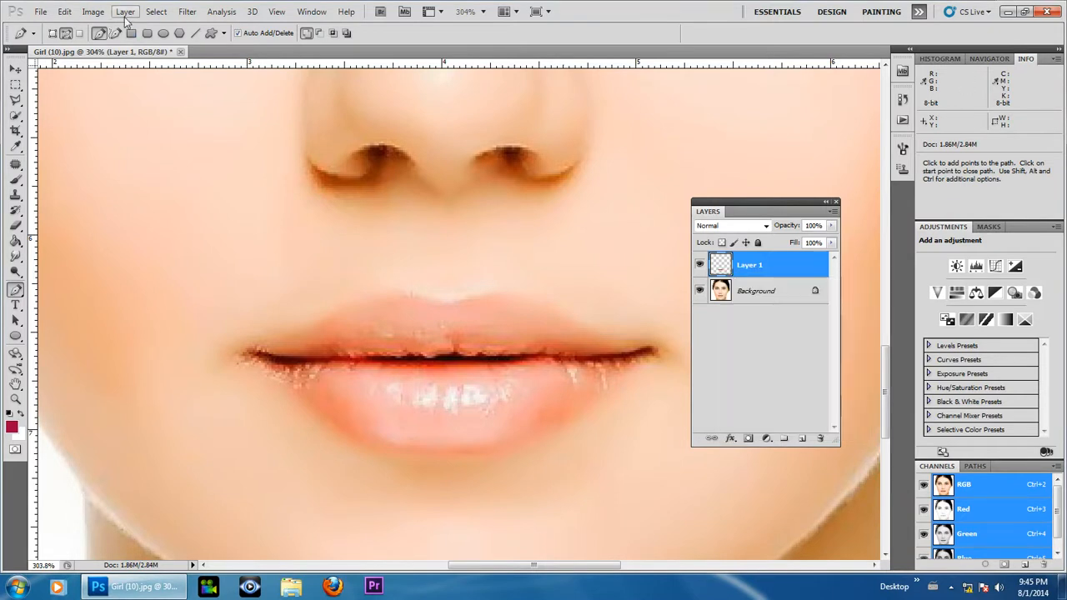
left_click(126, 10)
mouse_move(198, 85)
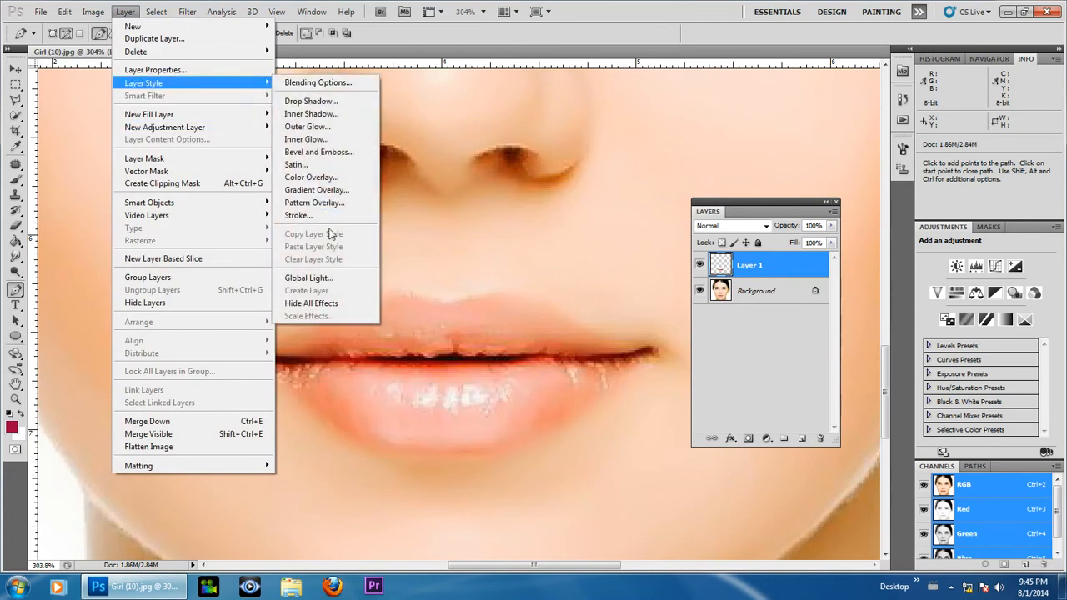
left_click(332, 183)
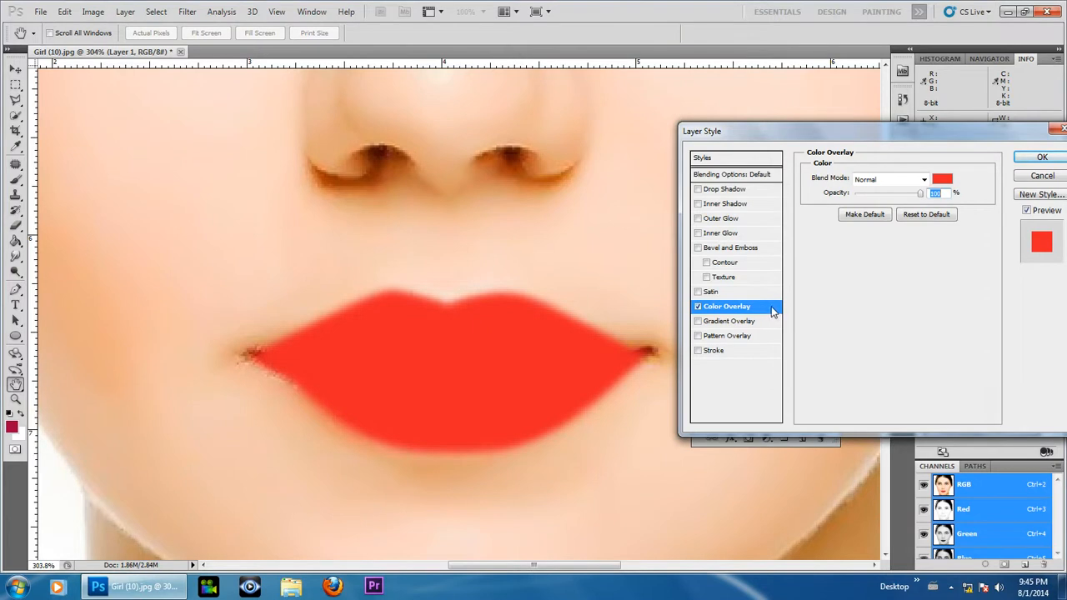
left_click(900, 180)
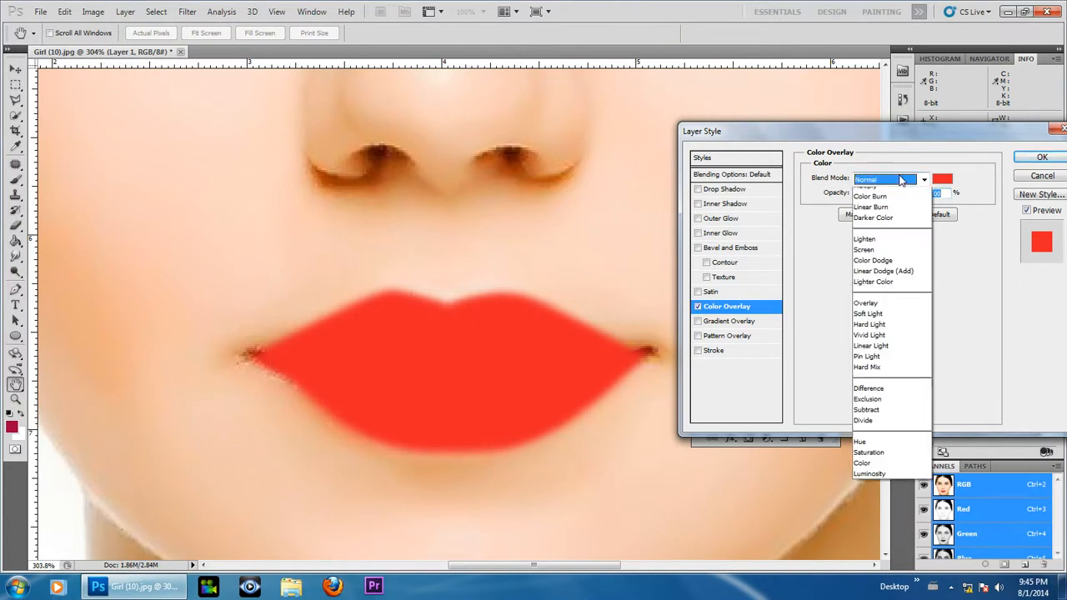
left_click(885, 363)
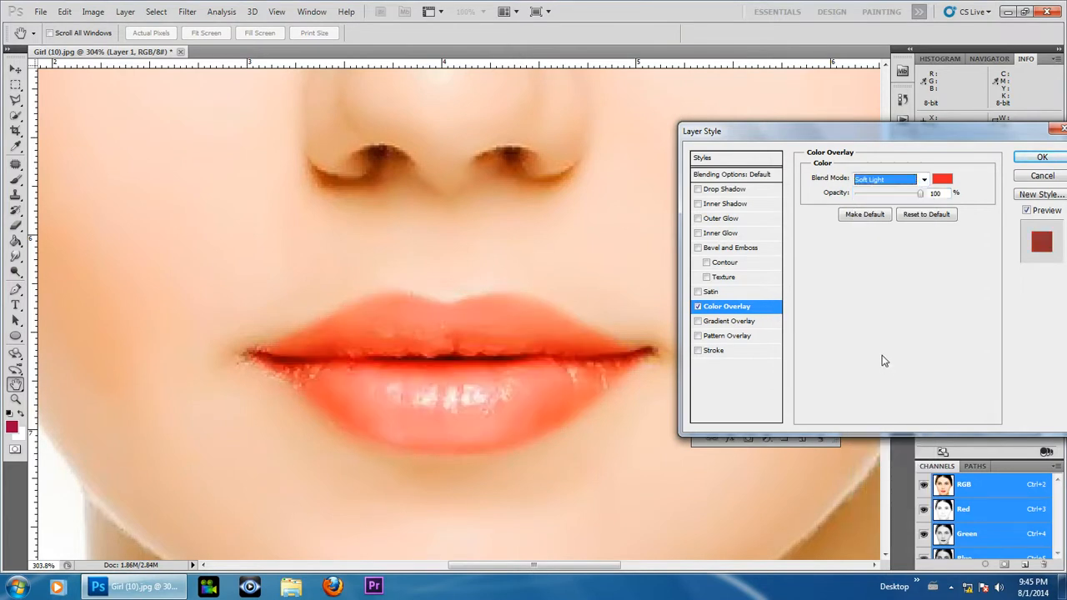
Set the overlay color to dark red, about #8f0002, and apply the layer style.
left_click(944, 180)
left_click_drag(759, 237, 772, 219)
mouse_move(760, 289)
left_mouse_down()
mouse_move(762, 326)
mouse_move(767, 285)
mouse_move(752, 300)
mouse_move(761, 324)
mouse_move(775, 295)
left_mouse_up()
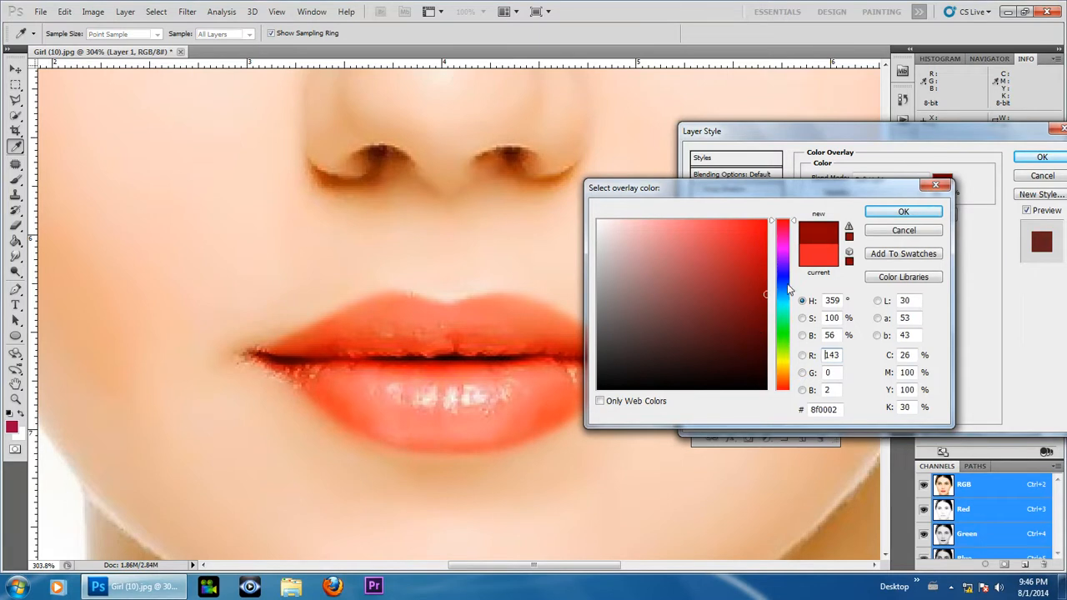
left_click(890, 213)
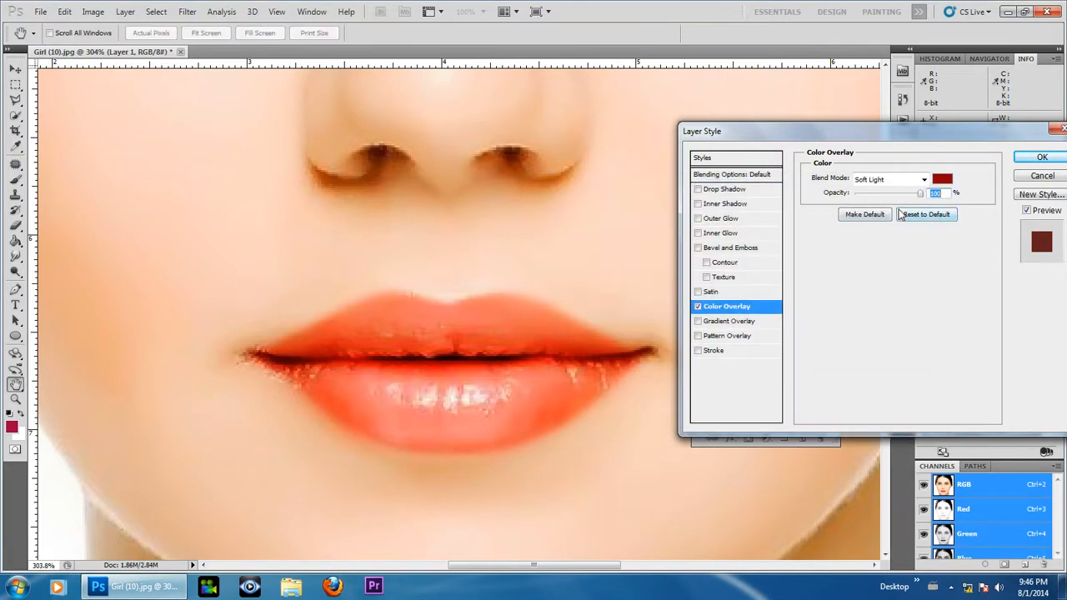
left_click(1021, 160)
Add an Inner Shadow effect to the lip layer with an angle of 90°.
scroll(475, 325, "down", 8)
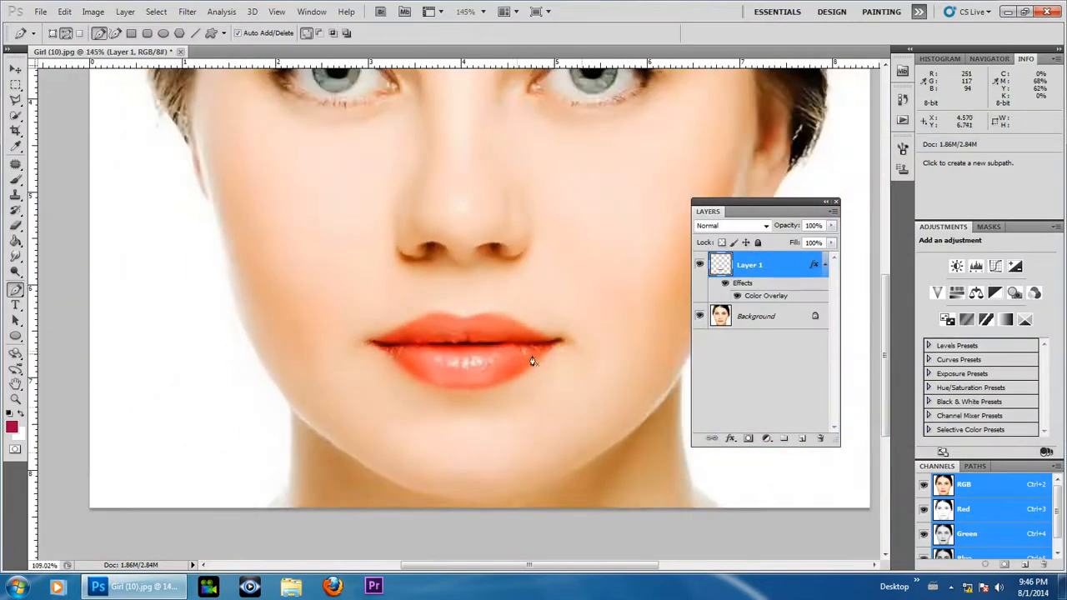
scroll(459, 493, "up", 5)
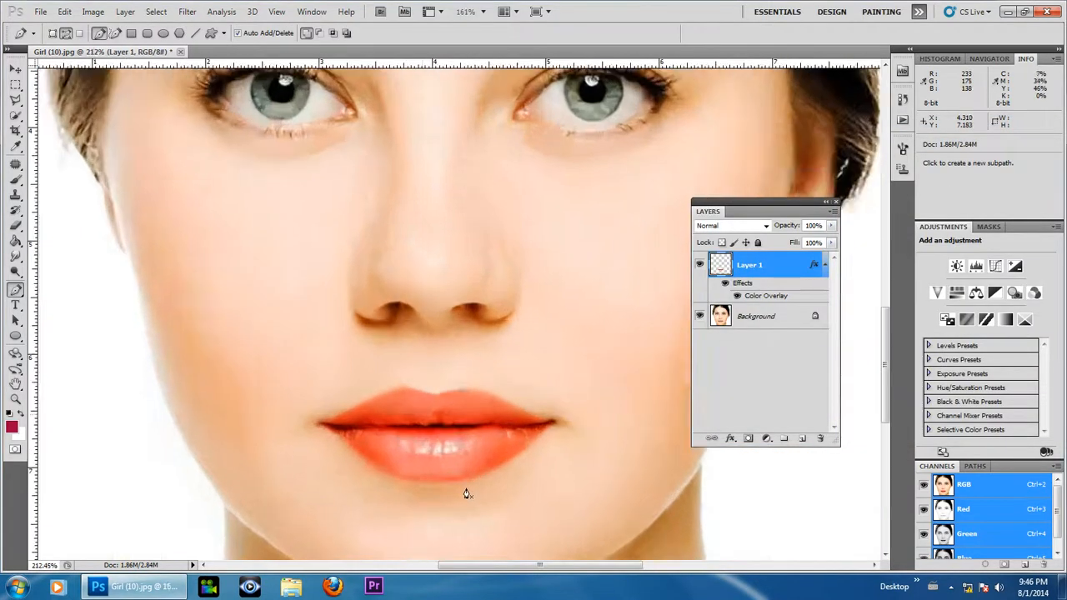
scroll(459, 492, "up", 2)
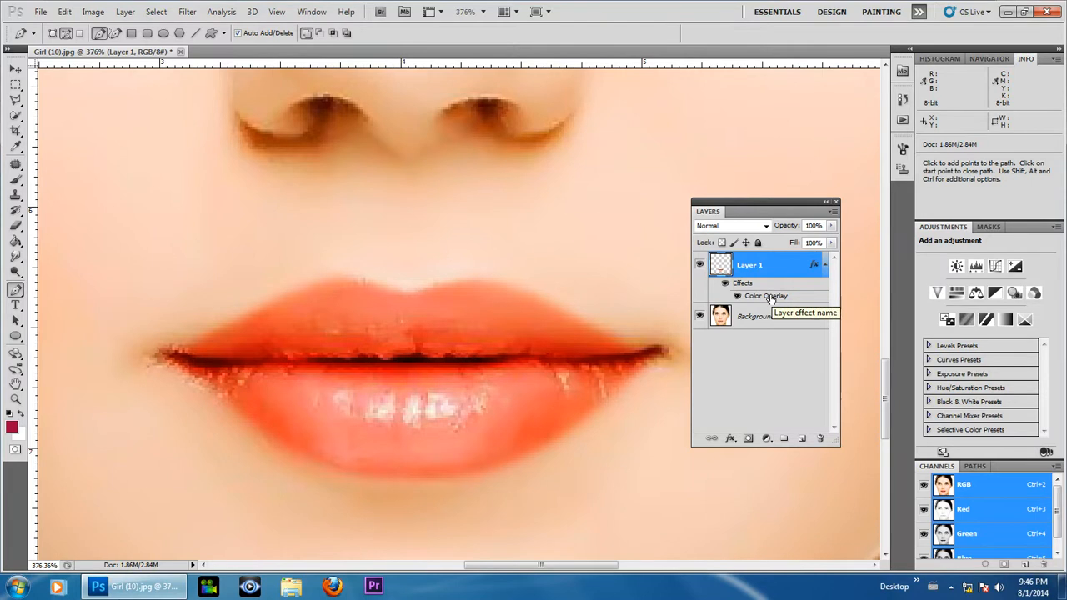
left_click(125, 11)
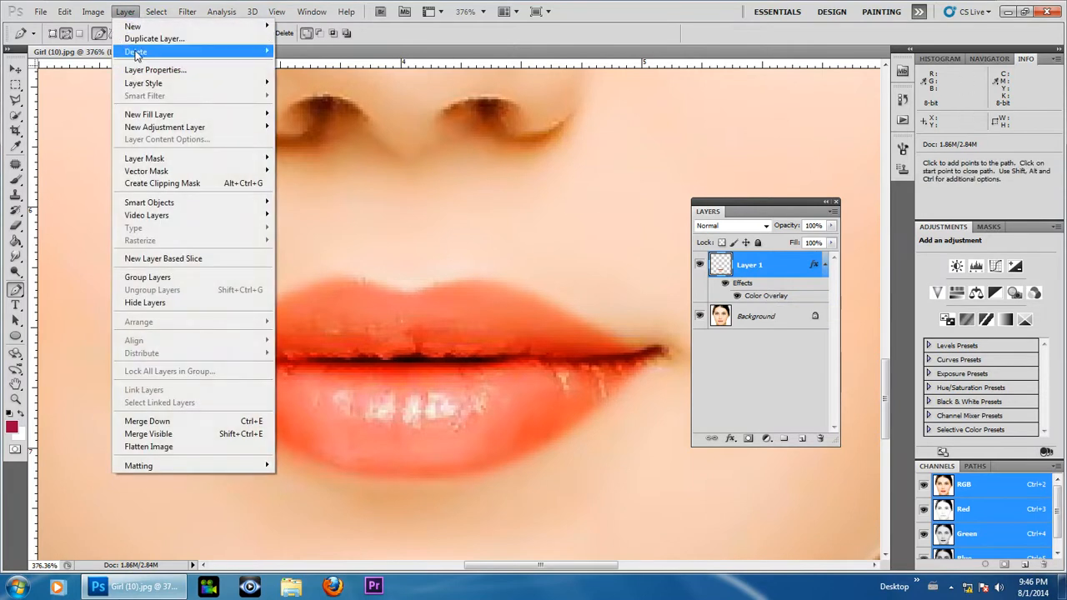
mouse_move(162, 83)
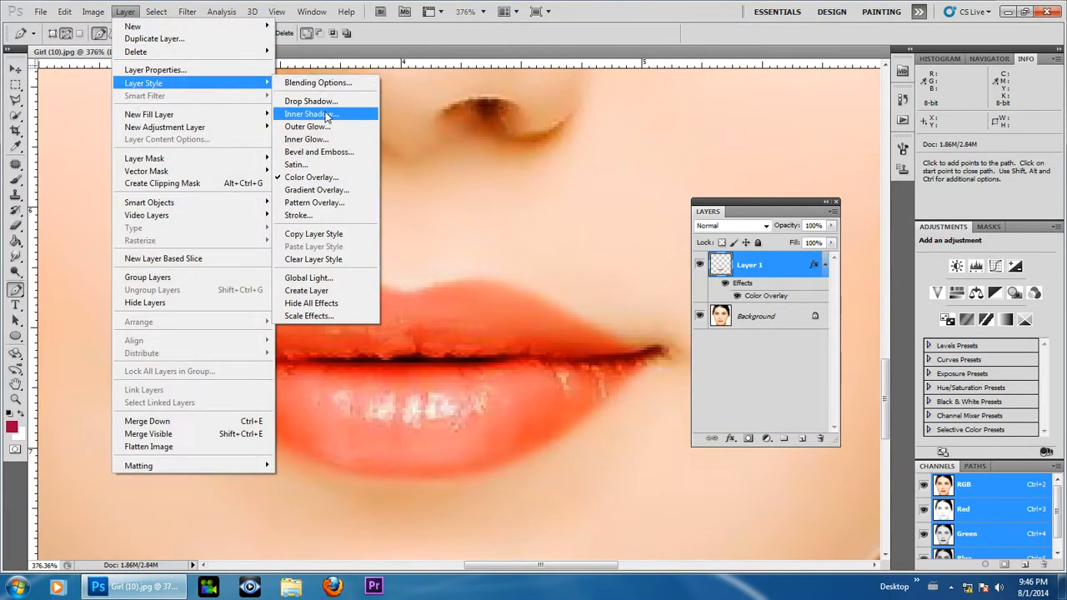
left_click(308, 114)
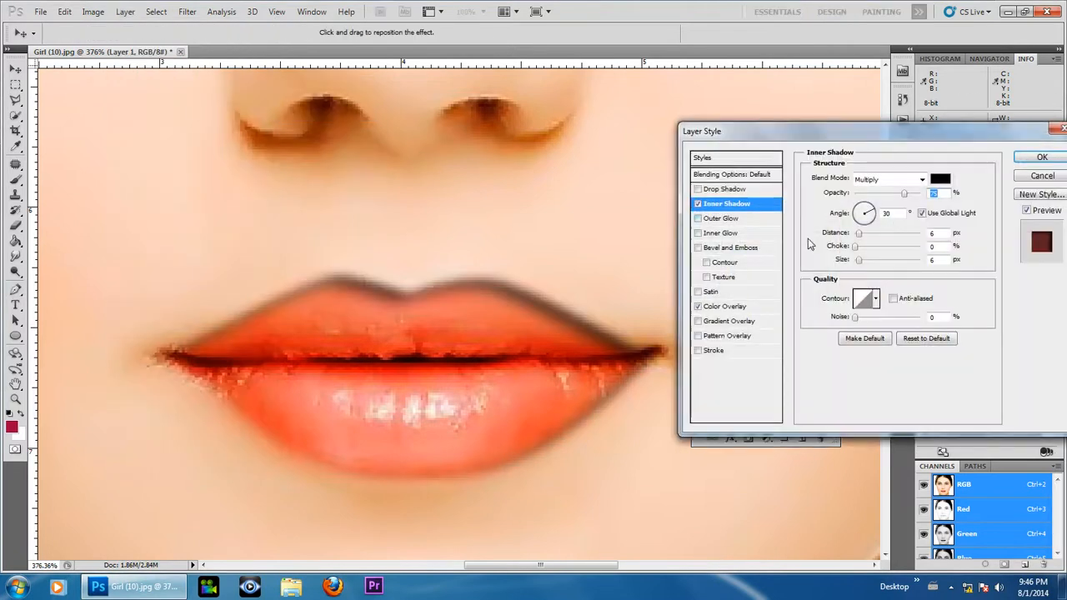
left_click_drag(880, 147, 756, 150)
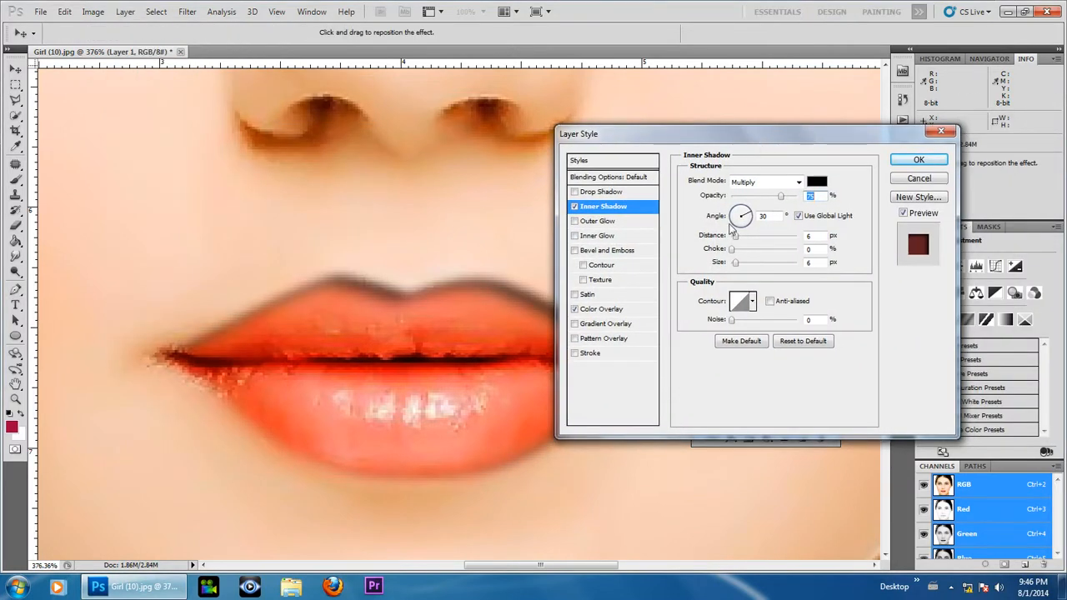
key("Tab")
type("90")
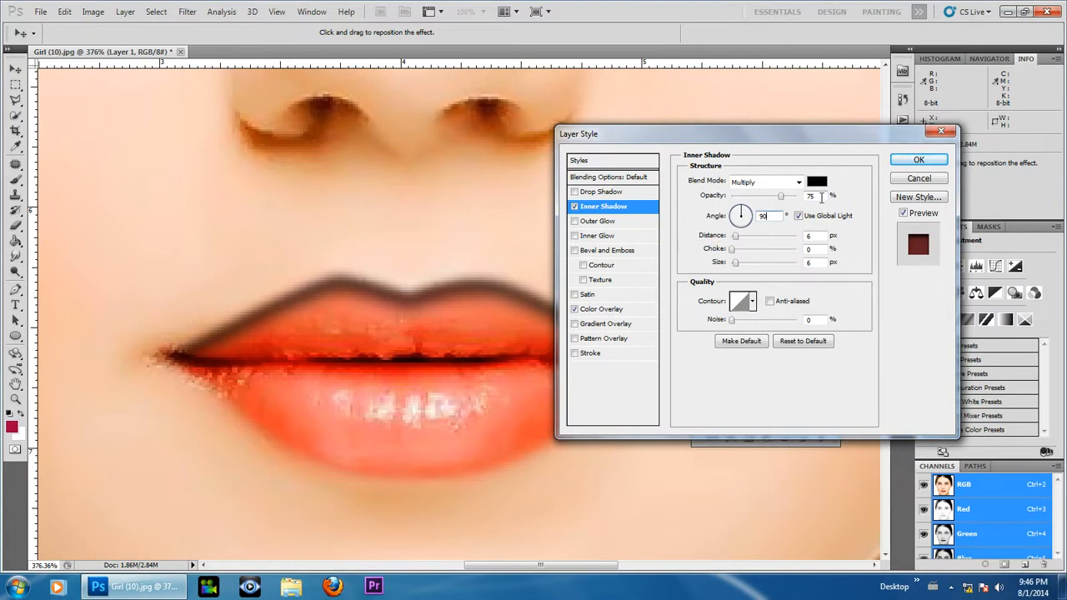
Set the inner shadow's blend mode to Overlay, its distance to 7 px and its choke to 7%.
left_click(750, 182)
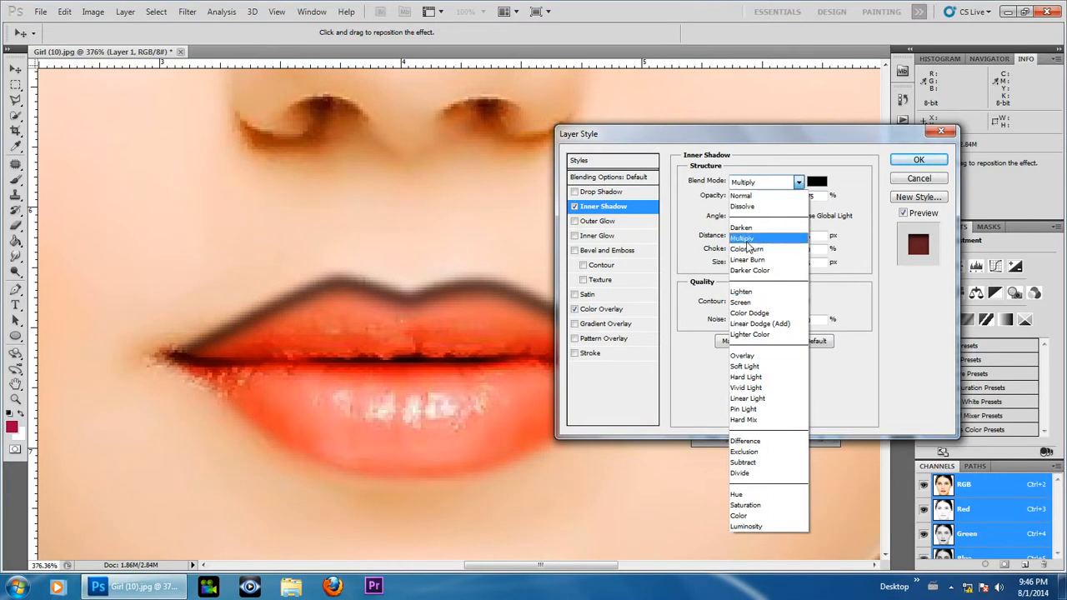
left_click(755, 356)
left_click_drag(737, 241, 738, 266)
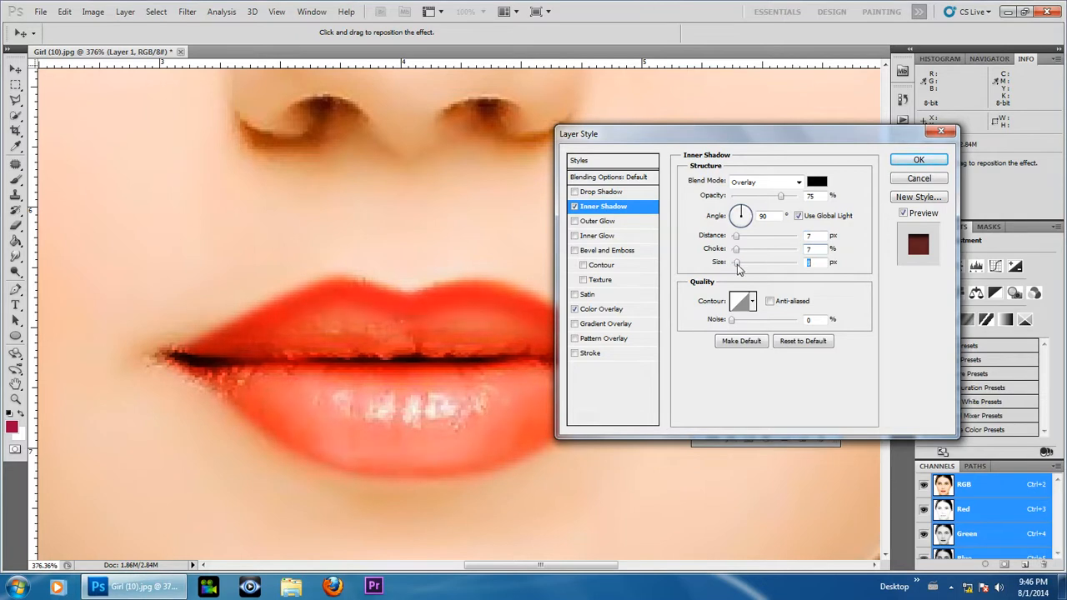
Adjust the inner shadow to a 71° angle, 0 px distance, 8% choke and a larger size, and apply it.
left_click_drag(403, 403, 402, 402)
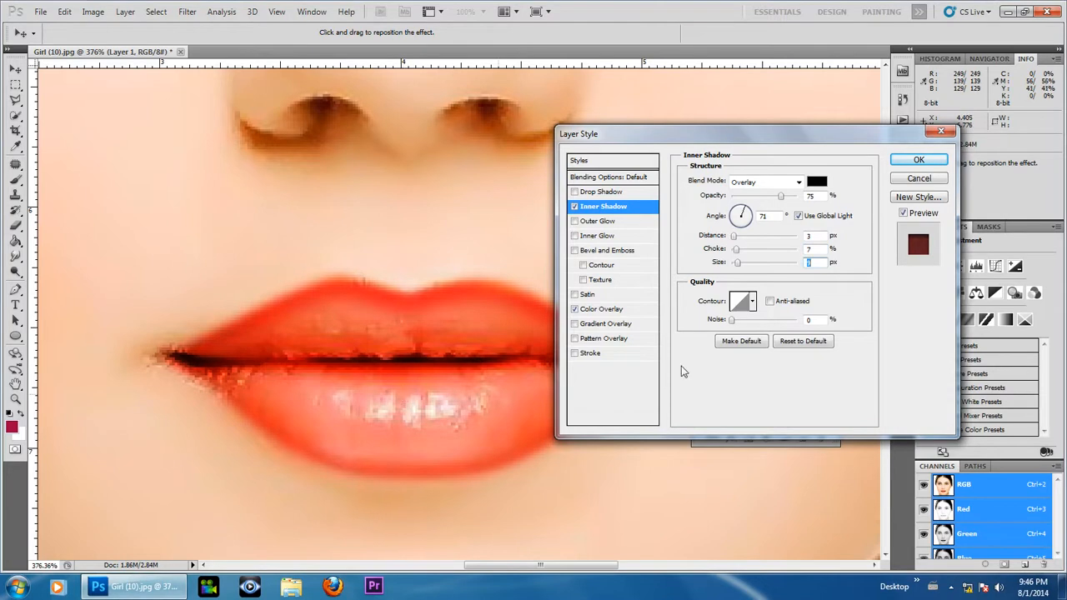
left_click_drag(741, 265, 734, 244)
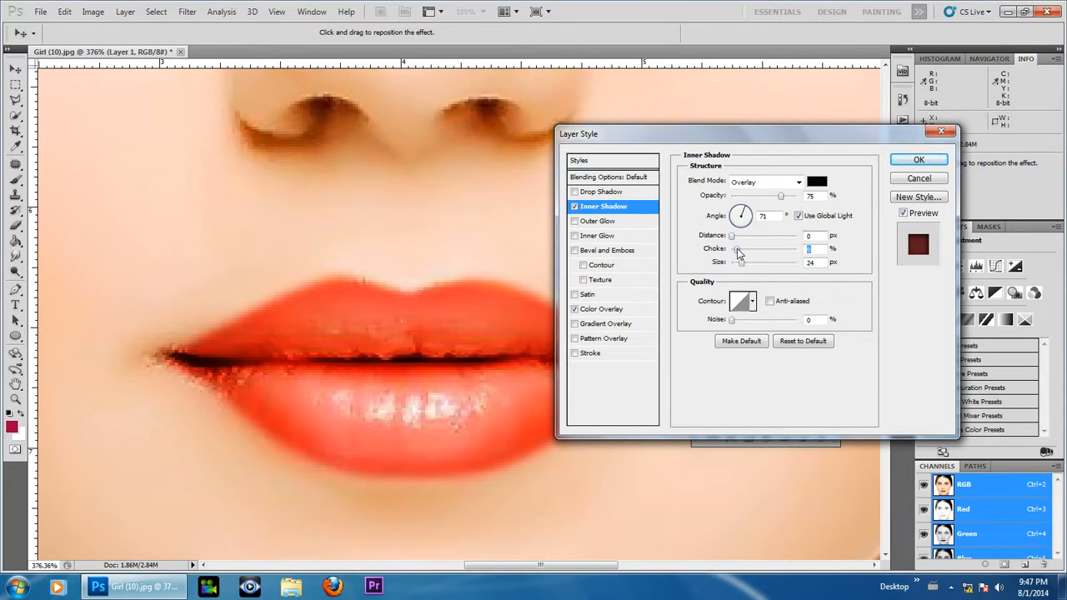
left_click_drag(739, 138, 862, 180)
left_click_drag(866, 307, 865, 308)
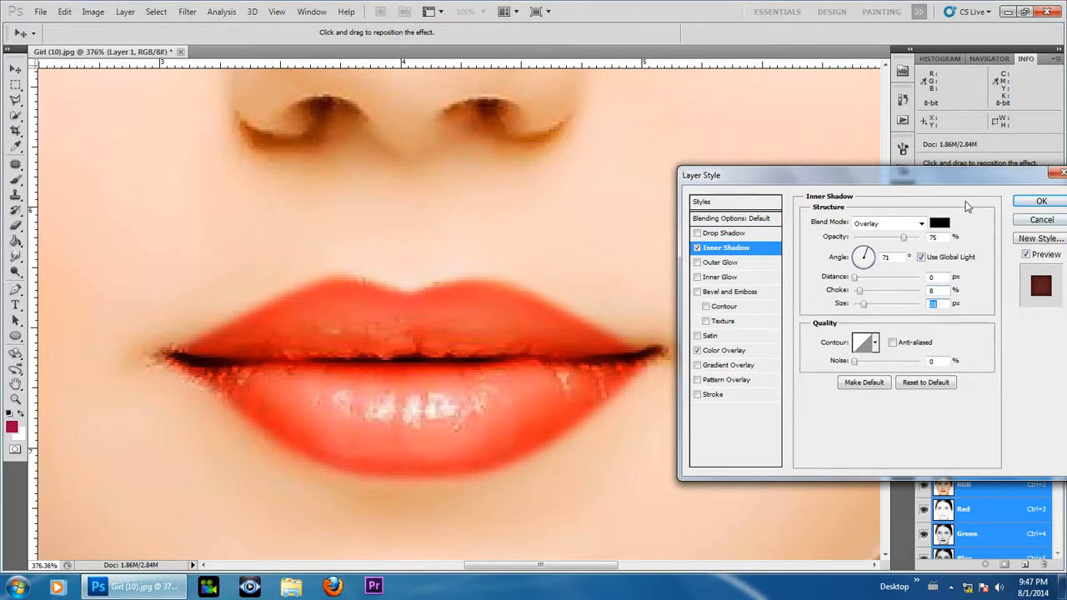
left_click(1040, 201)
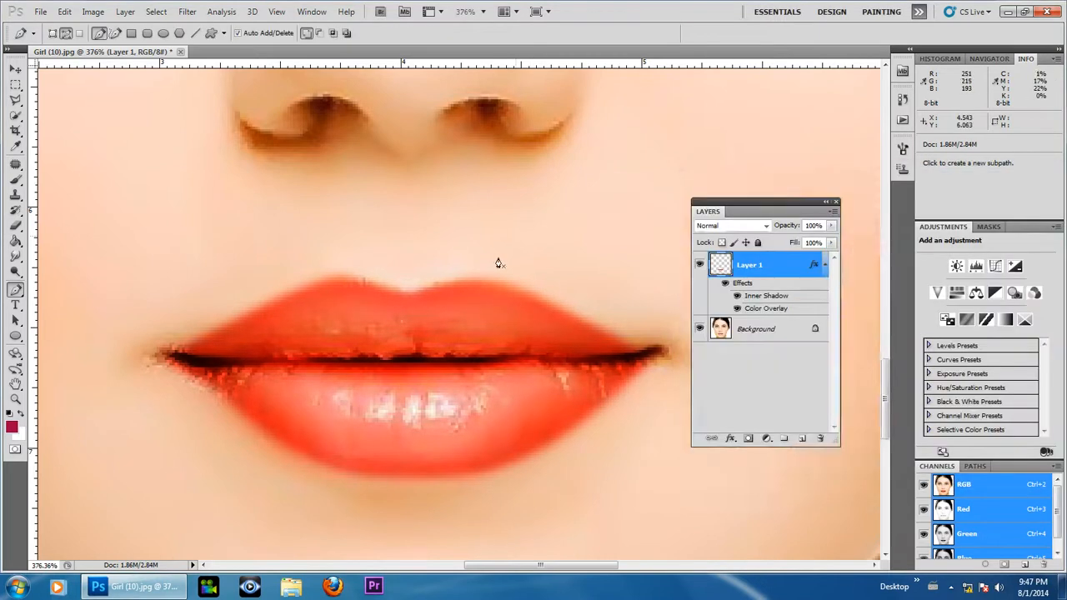
Activate the Brush tool and append the Duwon_lipgloss_brush set to the current brushes.
scroll(514, 310, "down", 10)
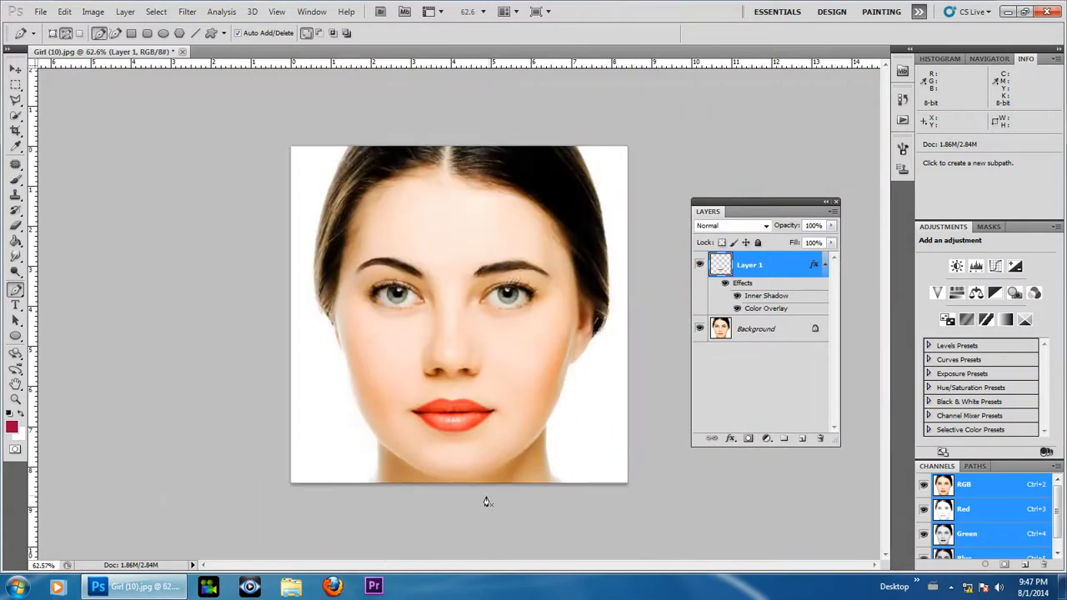
scroll(465, 494, "up", 5)
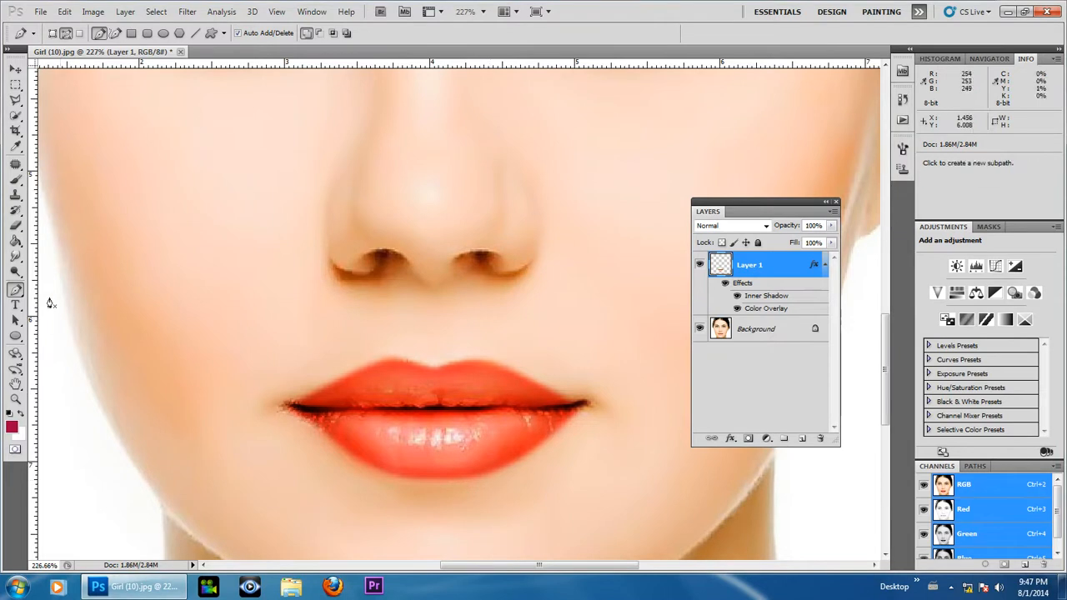
left_click(14, 182)
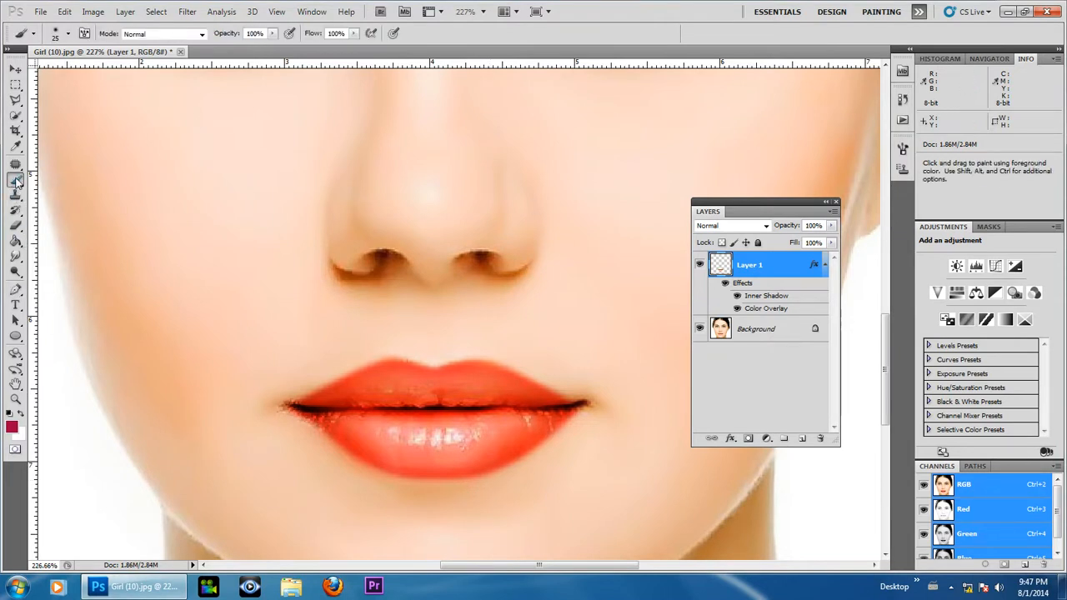
right_click(16, 181)
left_click(50, 179)
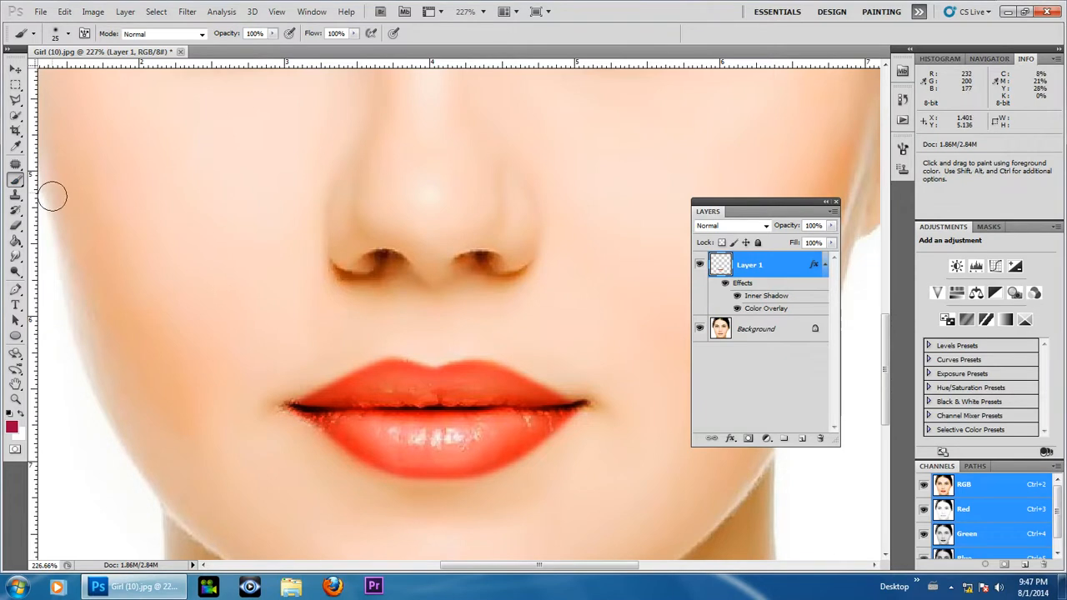
right_click(590, 225)
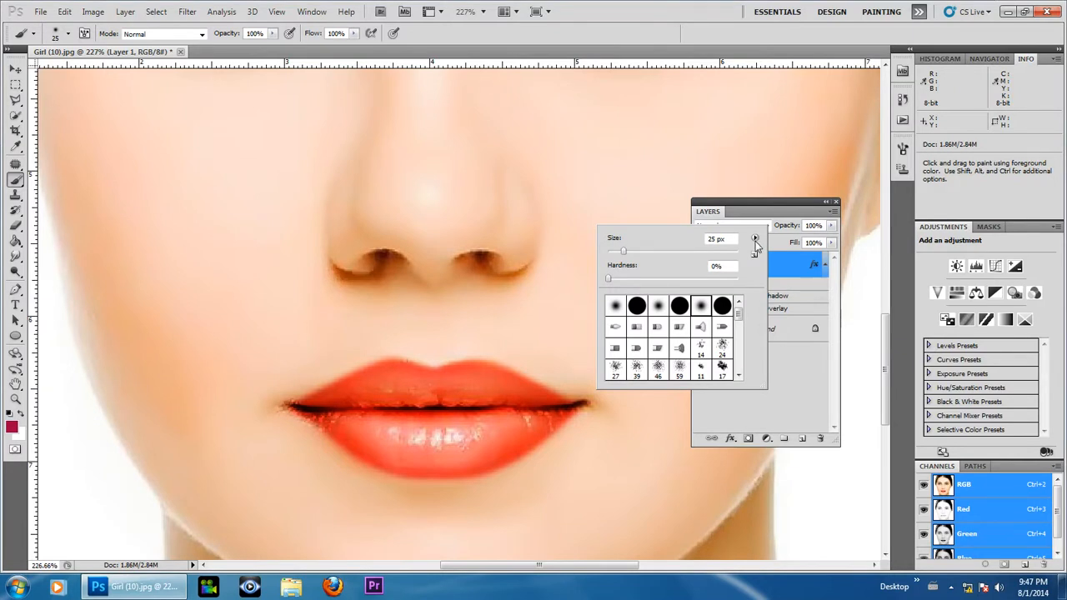
left_click(55, 38)
left_click(56, 36)
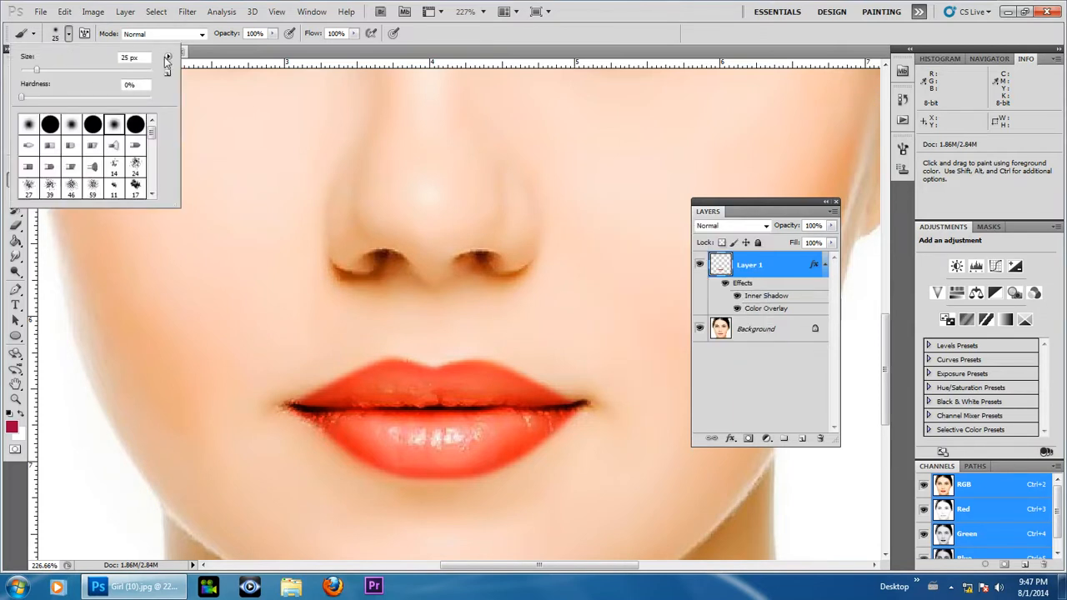
left_click(167, 59)
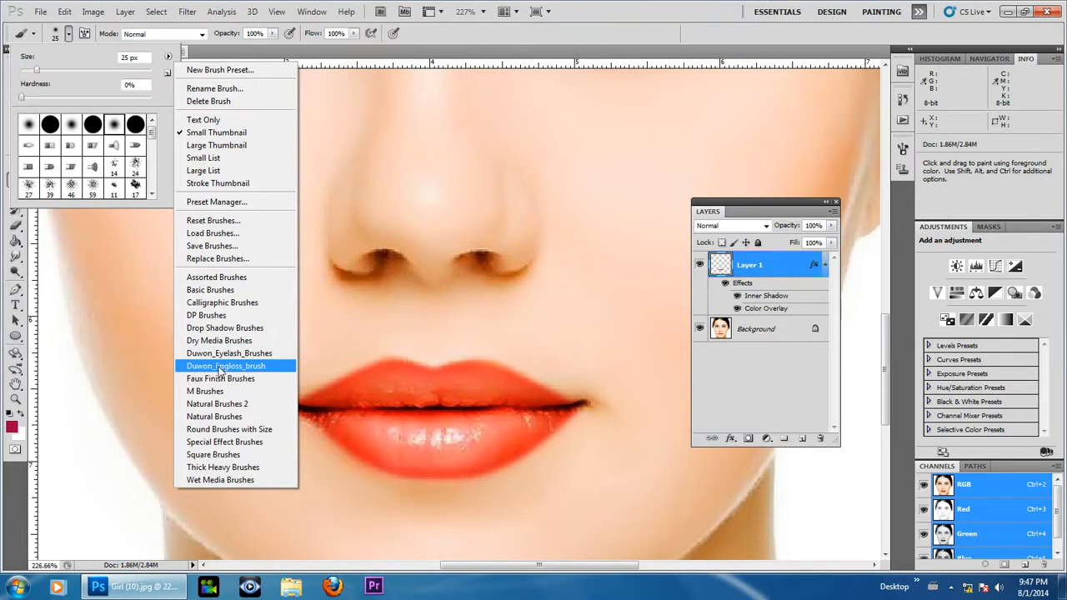
left_click(238, 371)
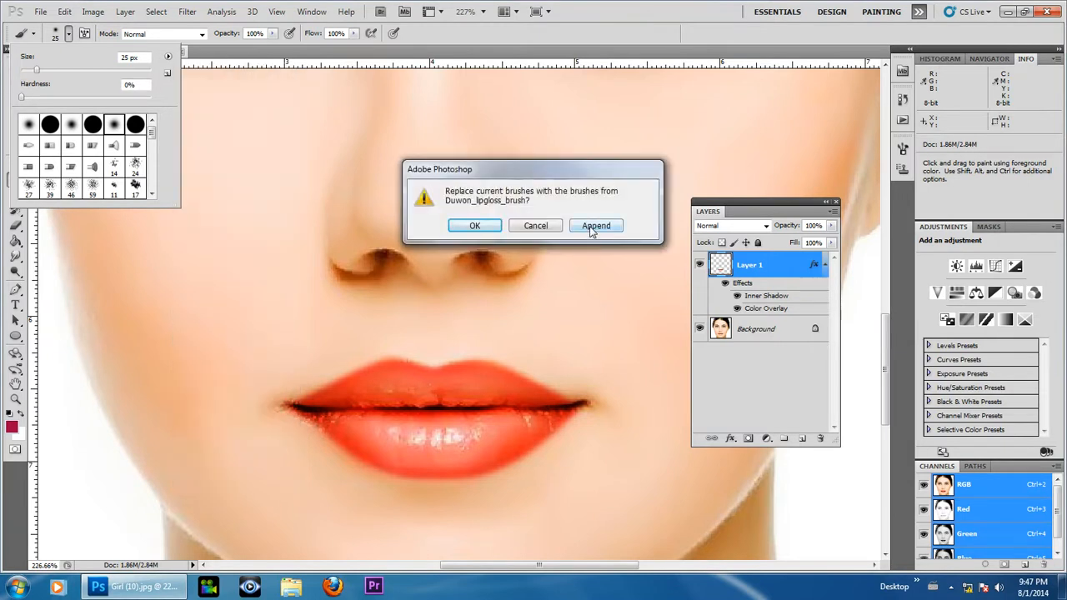
left_click(594, 227)
Choose the 290 px lip gloss brush from the appended presets.
mouse_move(152, 136)
left_mouse_down()
mouse_move(153, 165)
mouse_move(153, 154)
left_mouse_up()
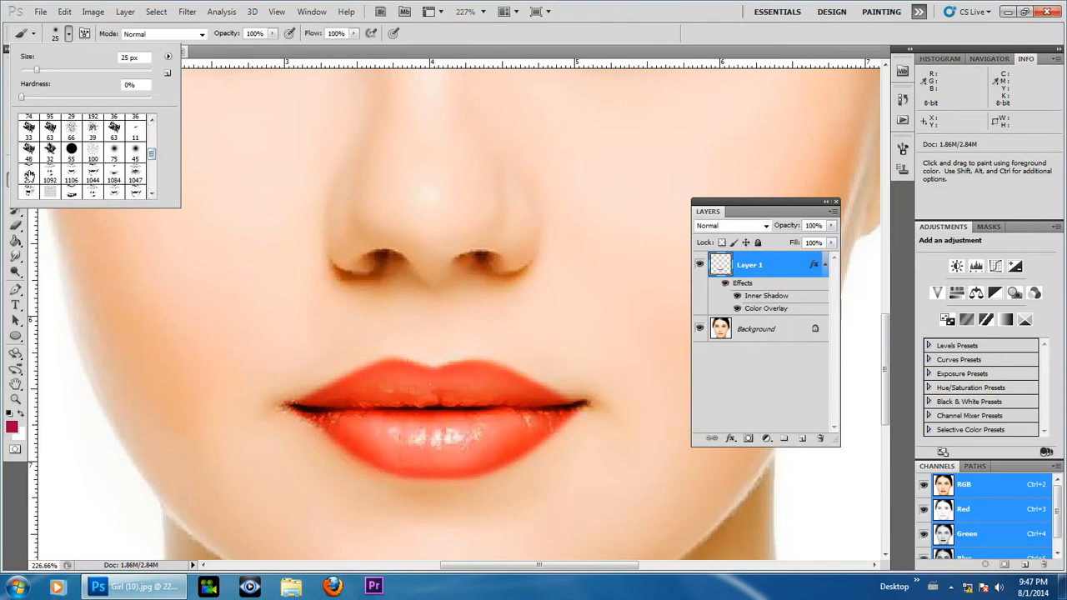
left_click(29, 176)
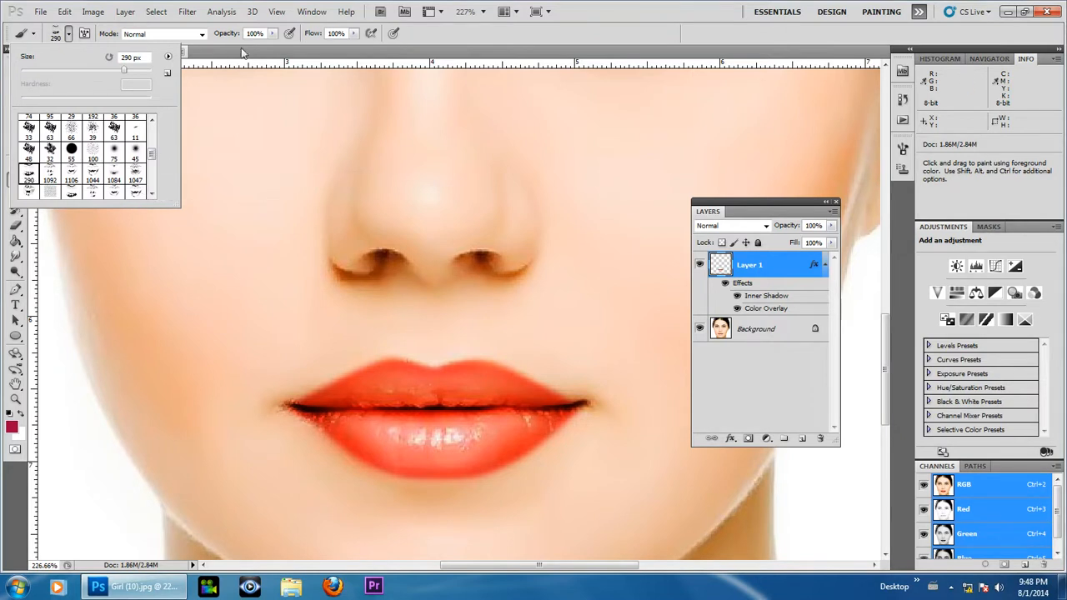
left_click(595, 14)
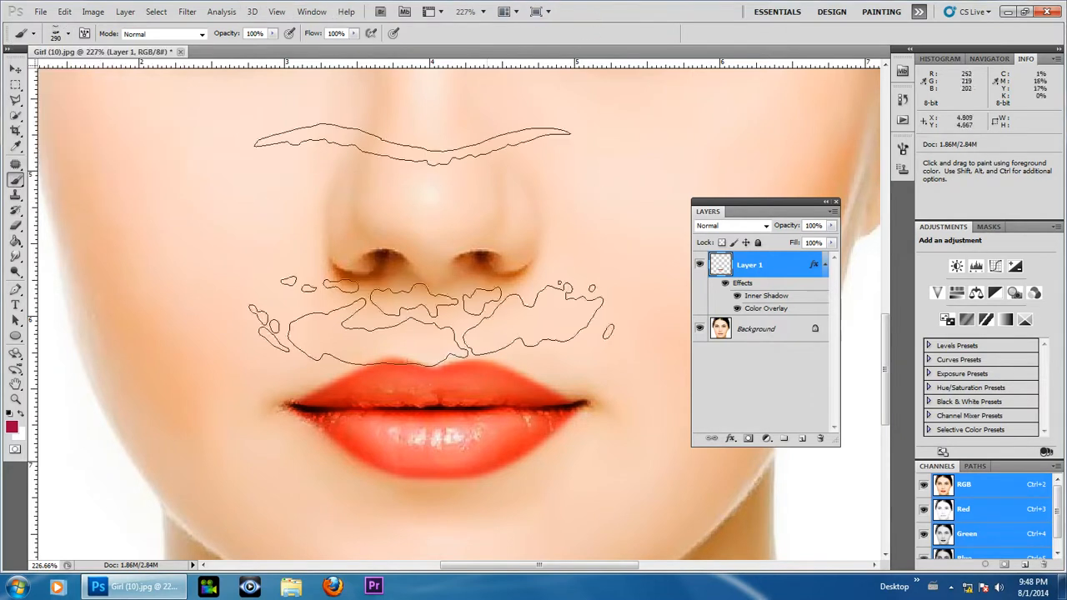
Set the foreground color to white (#ffffff) and add a new layer above the lip layer.
left_click(11, 427)
left_click_drag(639, 247, 588, 215)
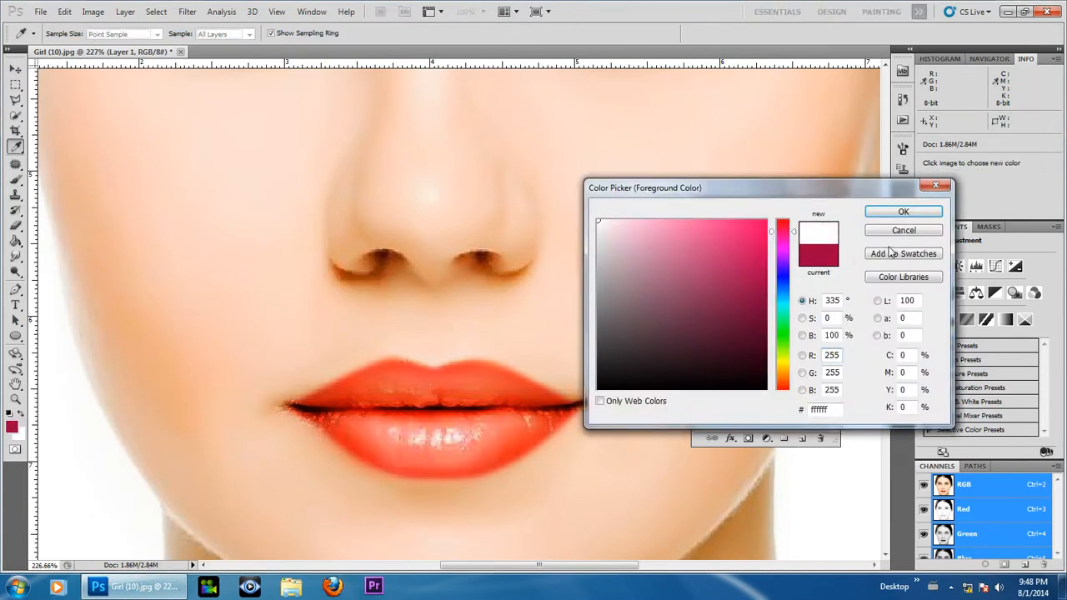
left_click(904, 212)
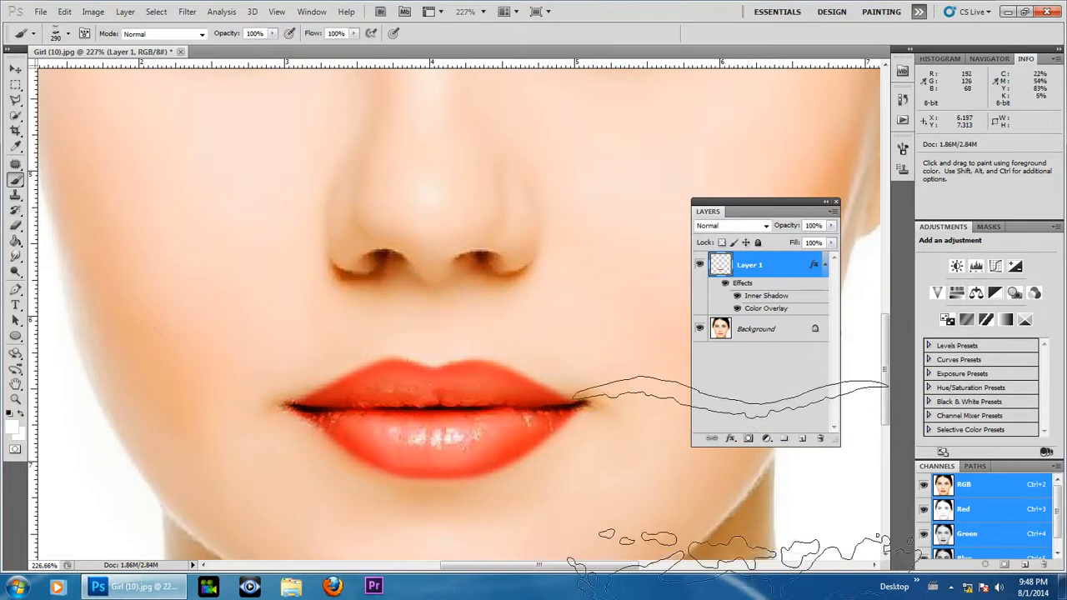
left_click(800, 439)
key("ctrl+alt+2")
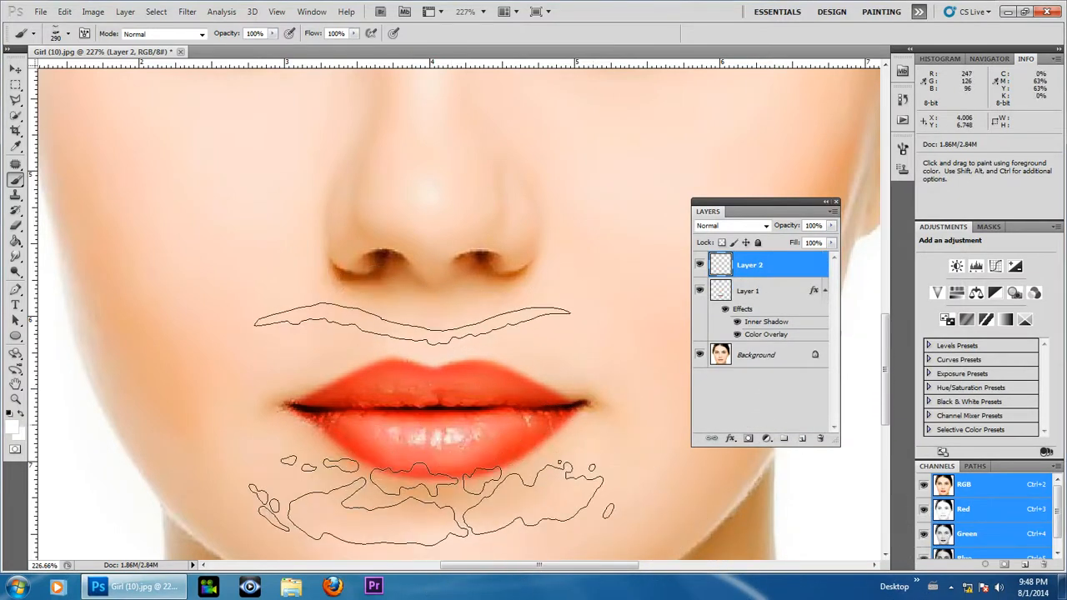
Reduce the lip gloss brush to 125 px and stamp it once over the lips on the new layer.
key("bracketleft")
key("bracketleft")
key("bracketleft")
key("bracketleft")
key("bracketleft")
key("bracketleft")
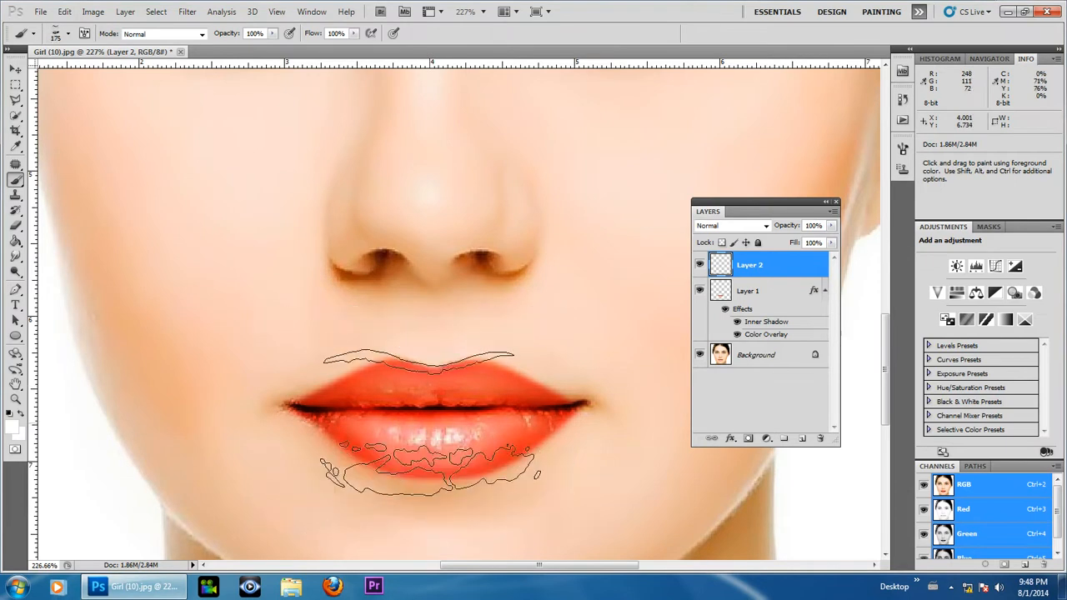
scroll(427, 421, "up", 1)
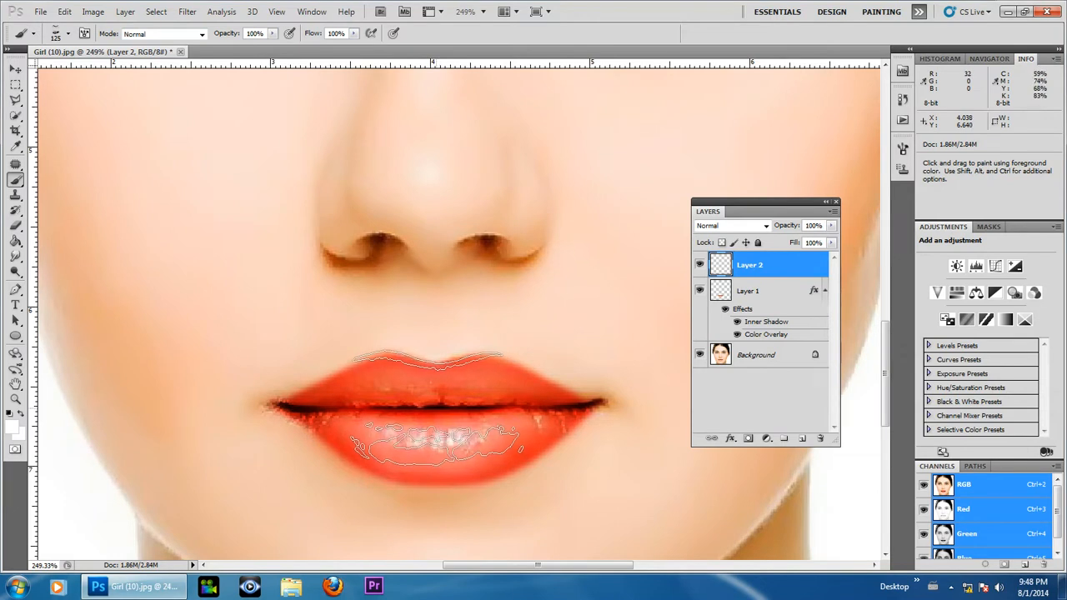
left_click(439, 414)
Warp the gloss layer with Free Transform, raising its upper middle and lowering its upper corners to fit the upper lip, and apply it.
scroll(728, 441, "down", 8)
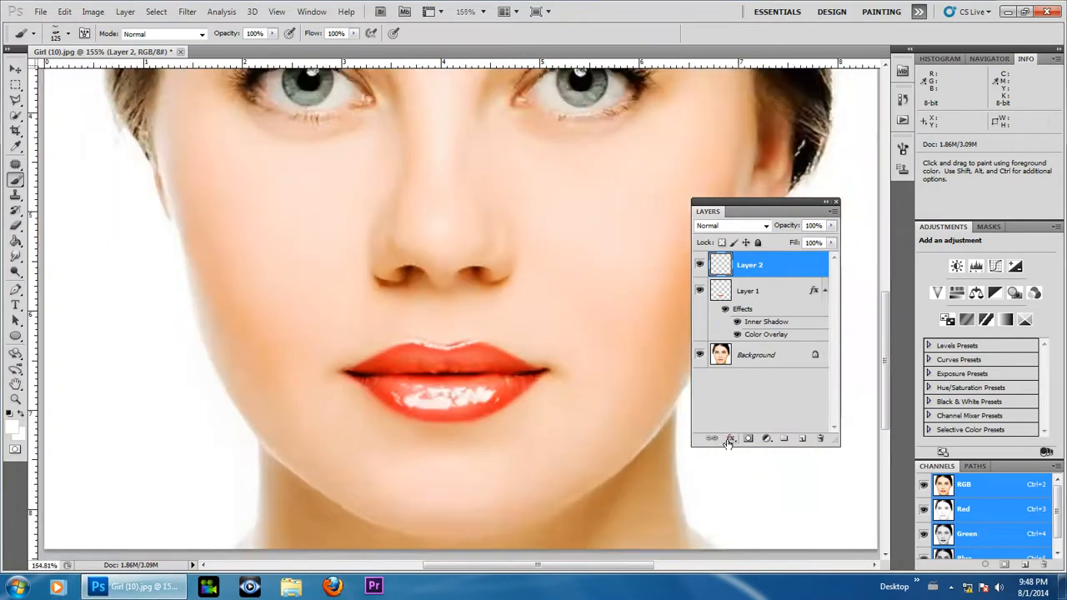
scroll(559, 429, "up", 8)
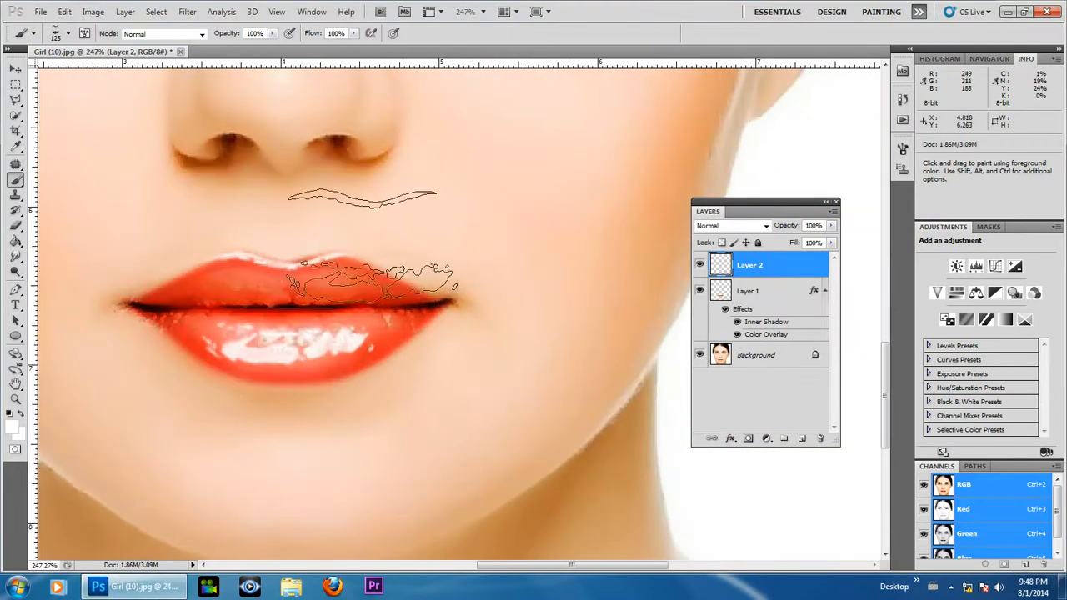
scroll(268, 254, "up", 5)
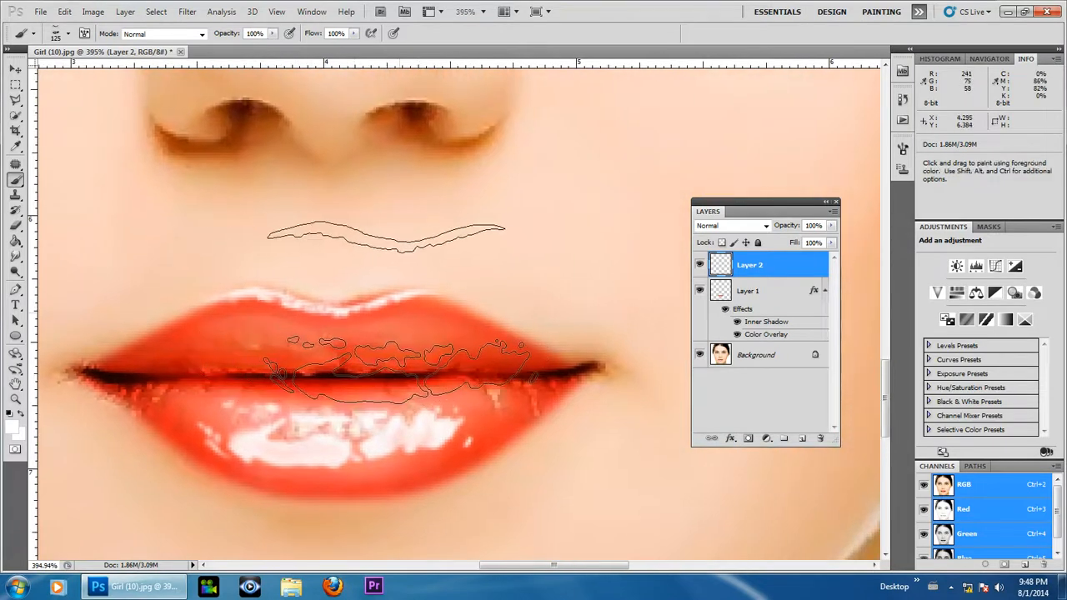
left_click(14, 70)
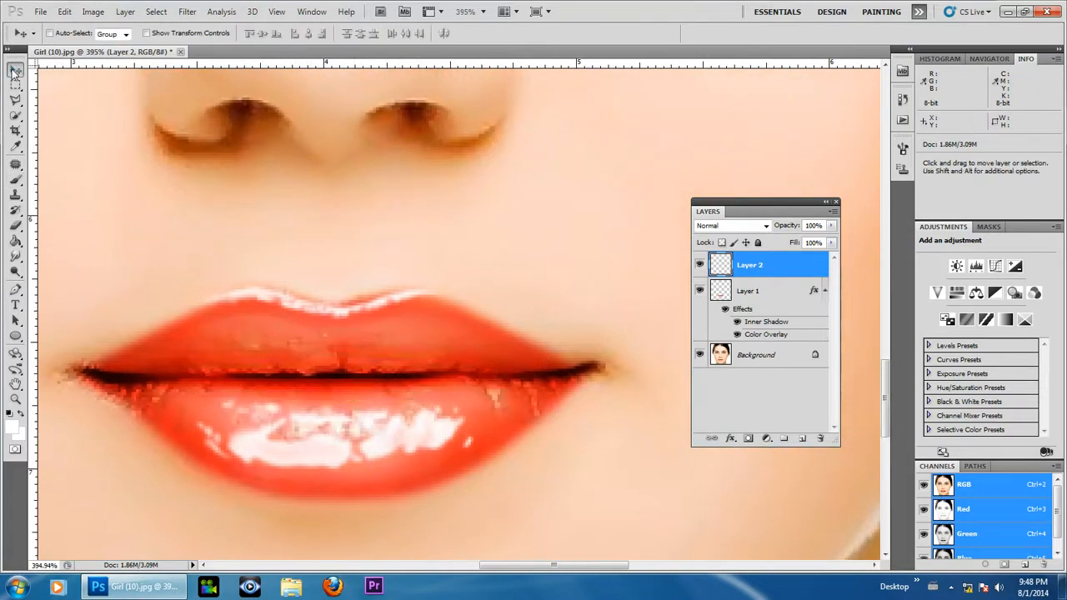
left_click(64, 12)
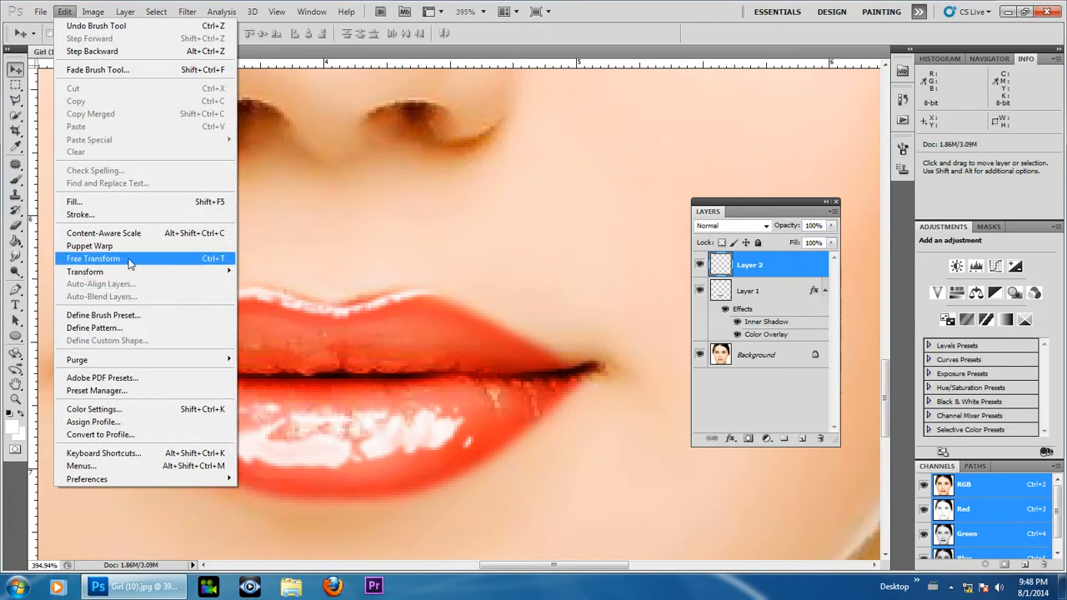
left_click(130, 261)
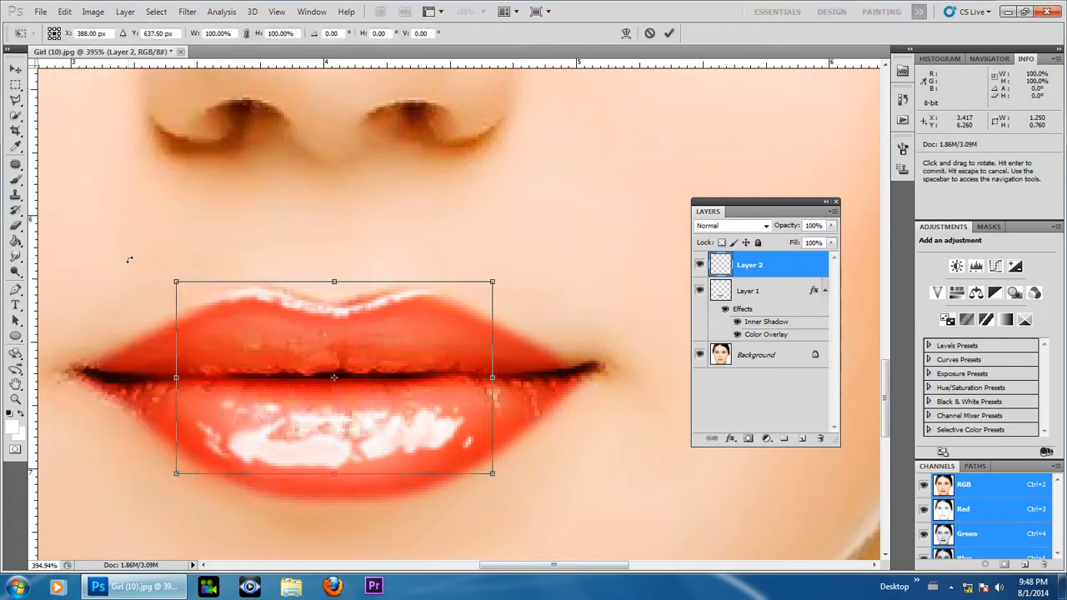
left_click(626, 35)
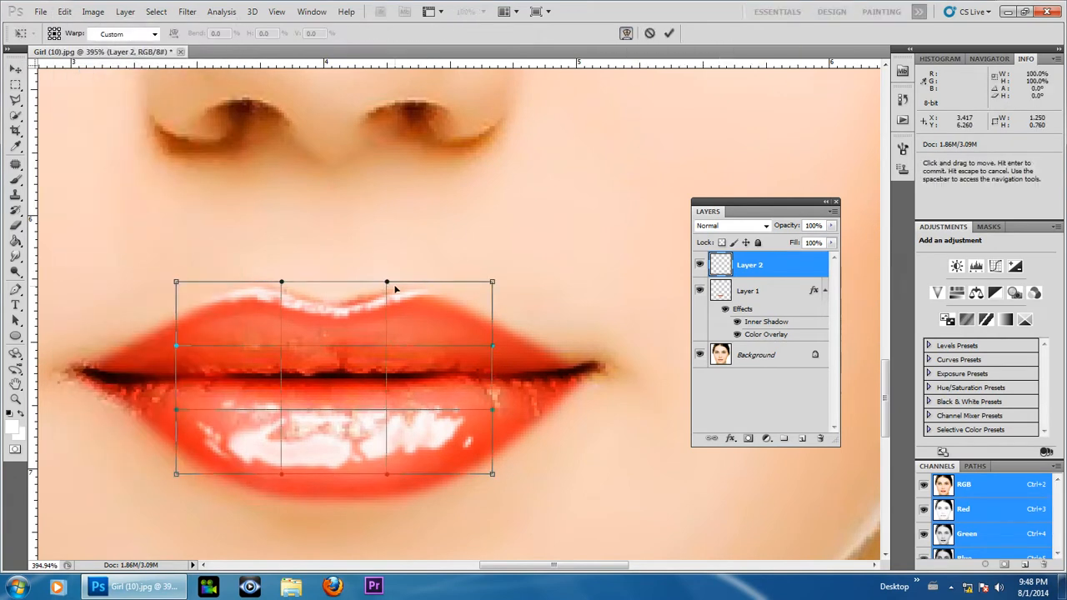
left_click_drag(386, 284, 370, 275)
left_click_drag(282, 286, 291, 282)
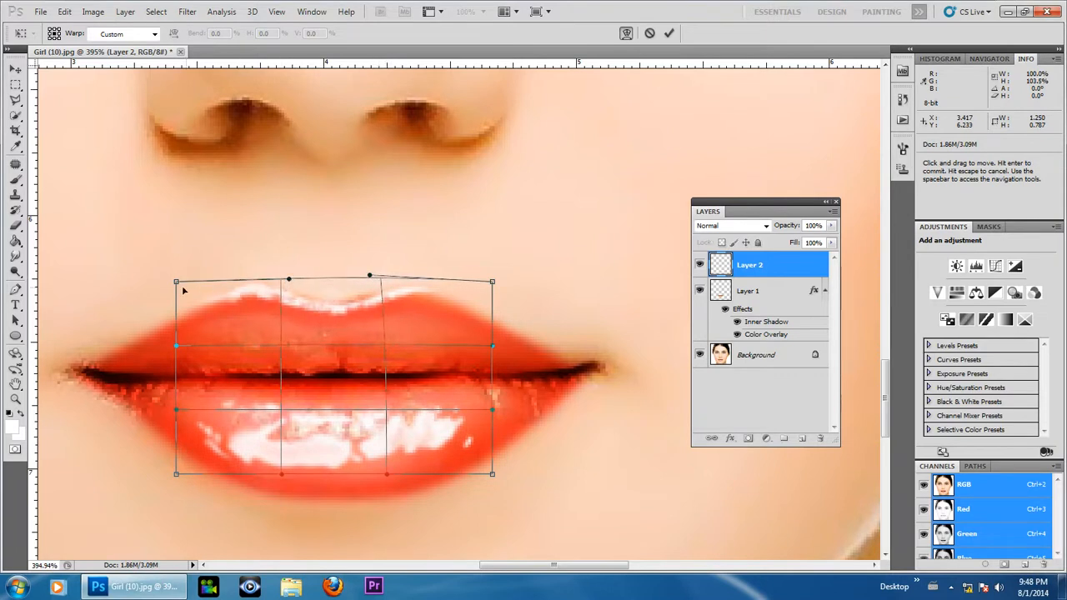
left_click_drag(176, 284, 176, 289)
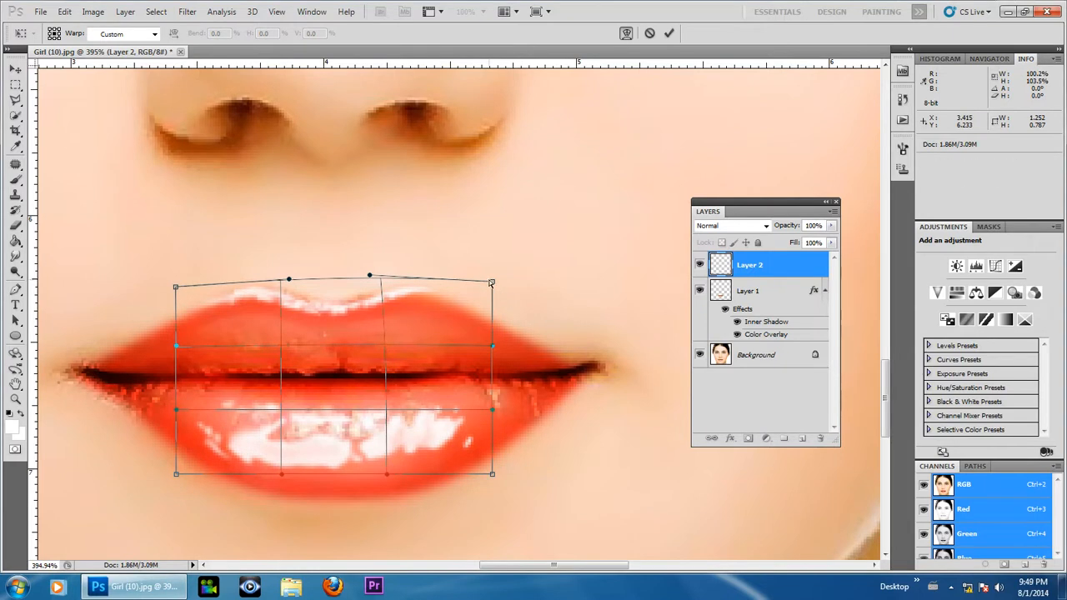
left_click_drag(491, 283, 486, 290)
left_click_drag(333, 303, 335, 299)
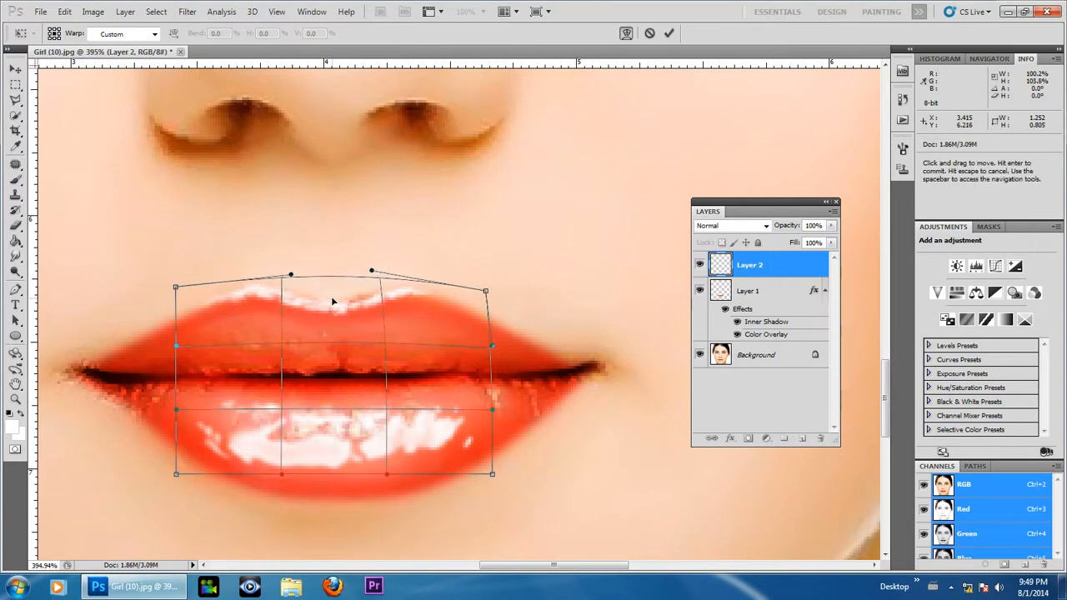
left_click(670, 34)
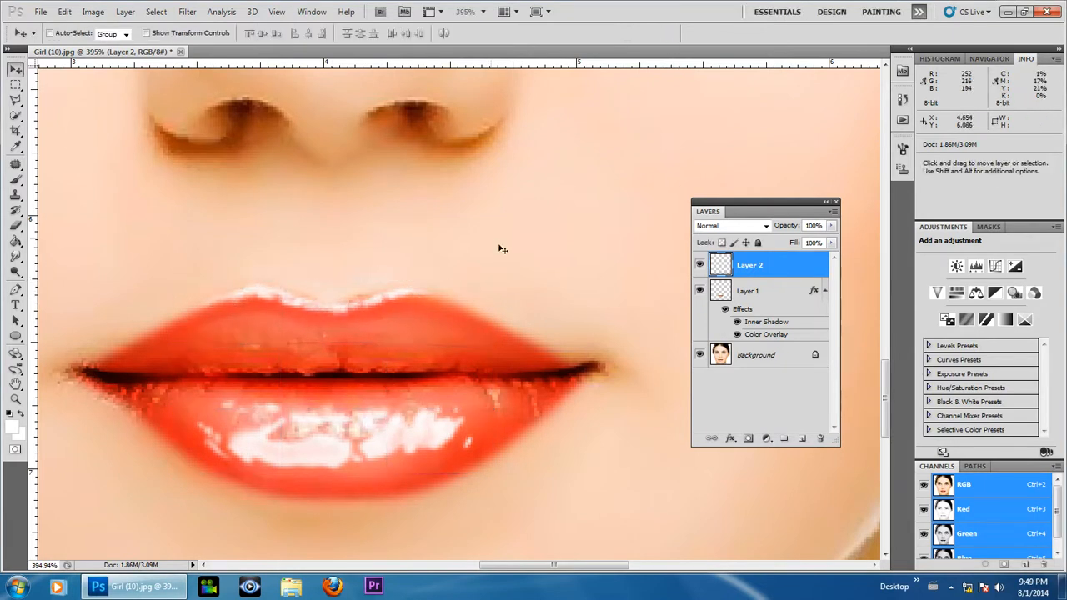
Examine the glossy lips up close and in the context of the whole portrait.
key("ctrl+0")
key("ctrl+minus")
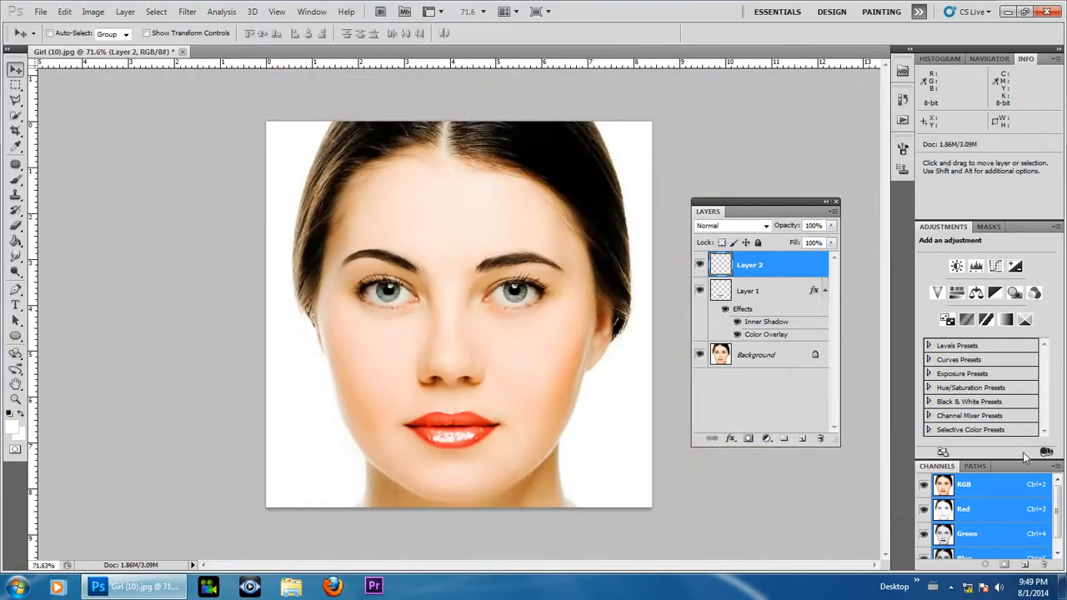
scroll(489, 472, "up", 8)
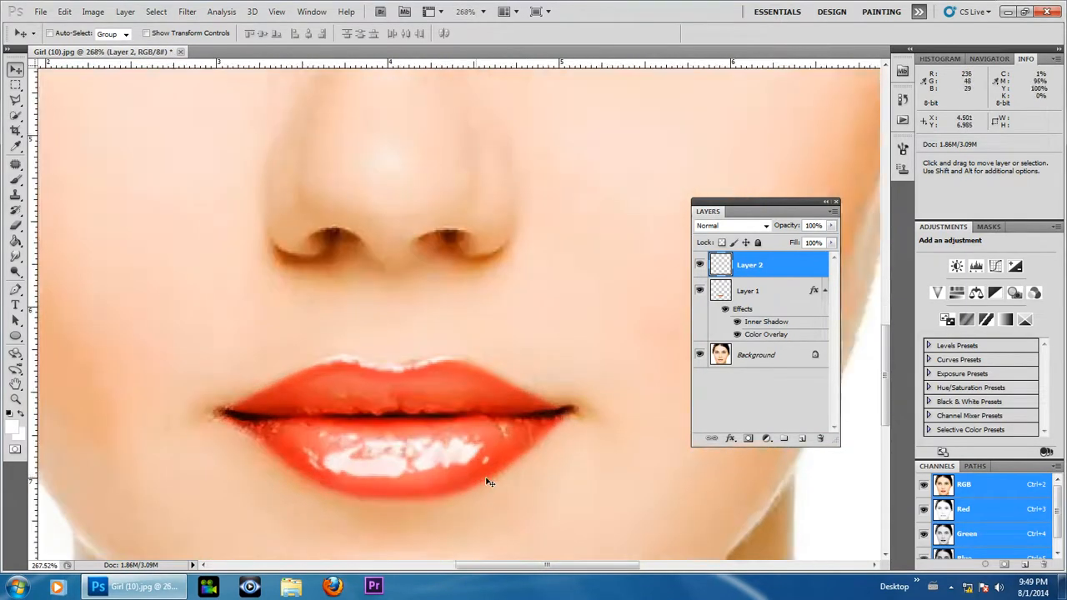
scroll(497, 483, "down", 6)
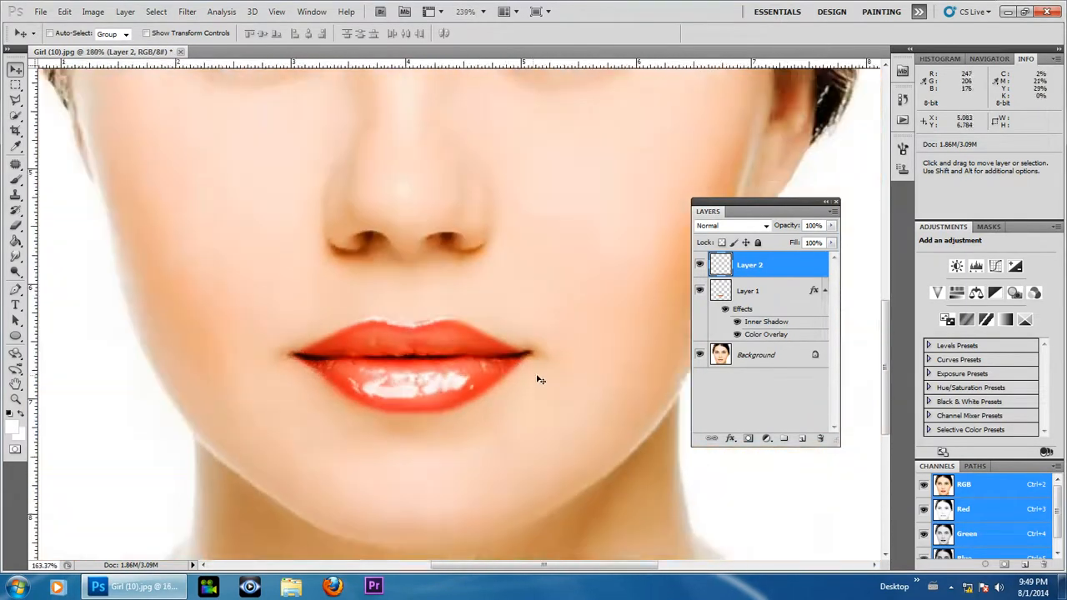
scroll(551, 384, "down", 2)
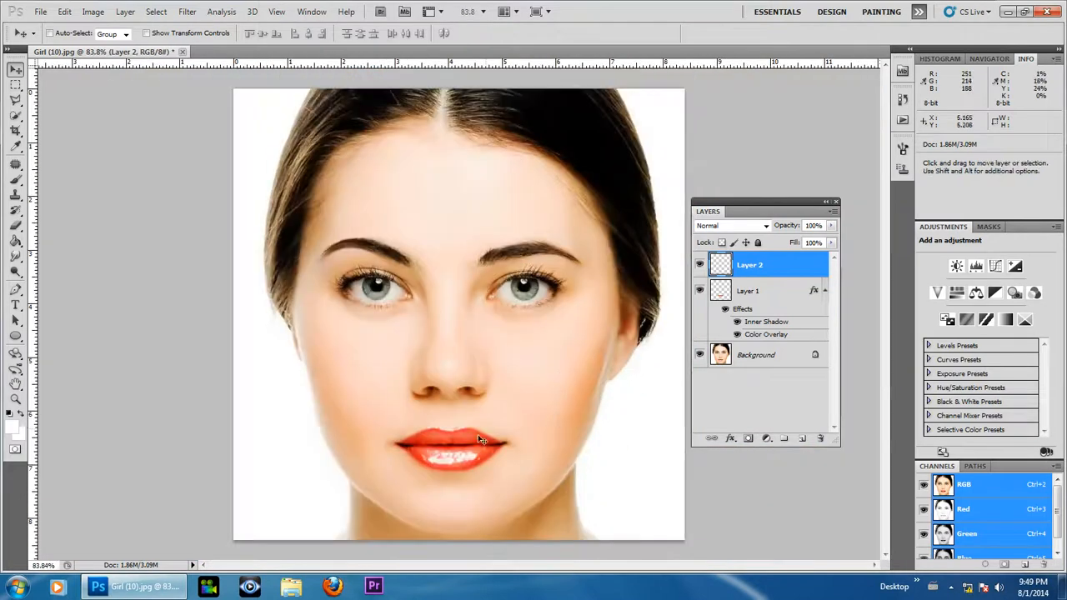
scroll(501, 430, "up", 3)
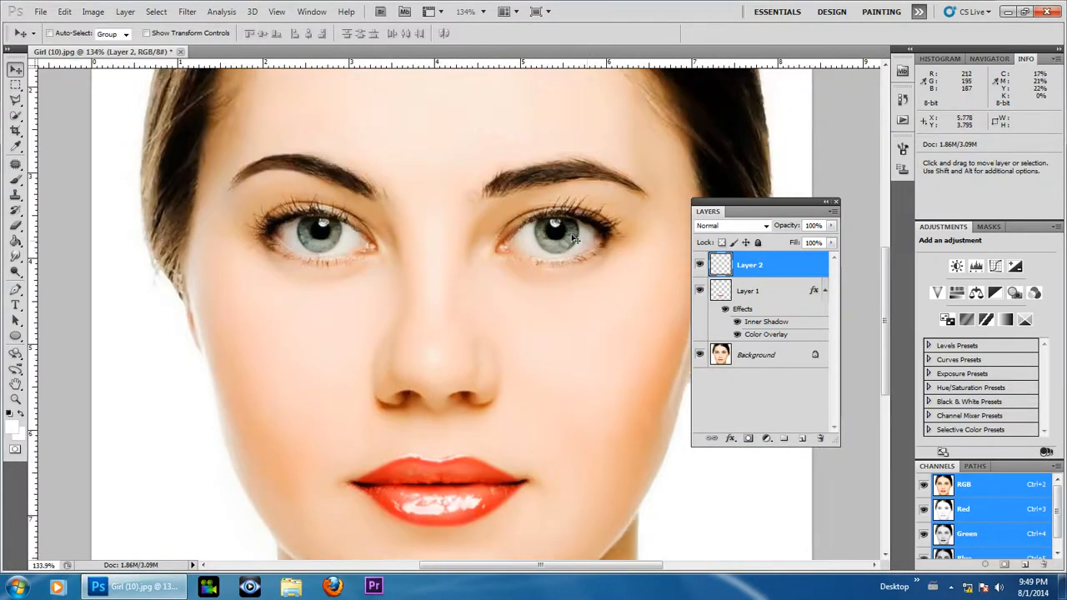
scroll(505, 241, "down", 1)
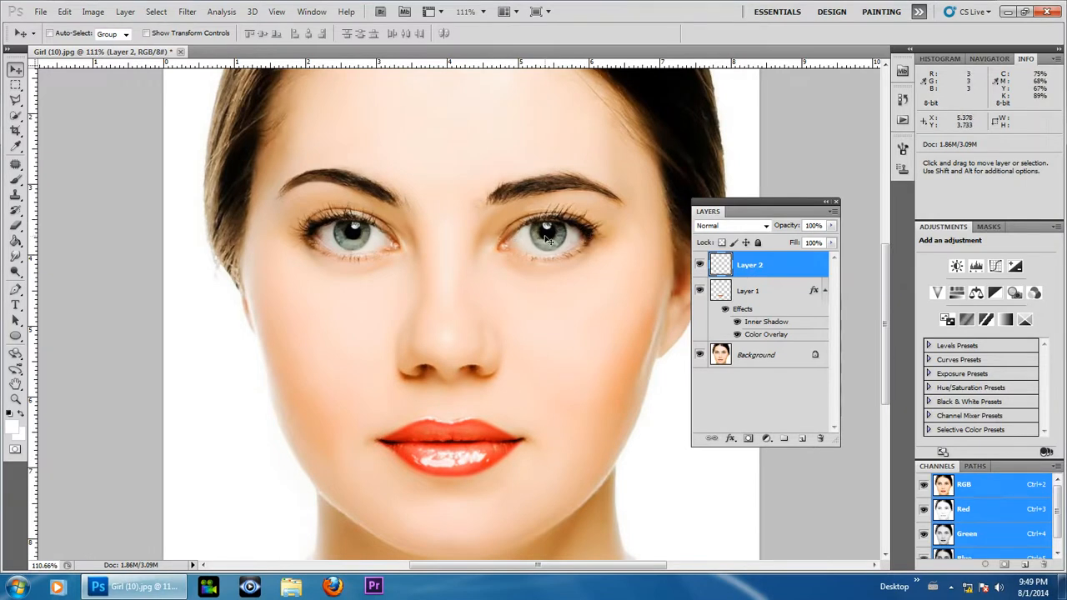
scroll(548, 240, "up", 5)
scroll(610, 265, "down", 5)
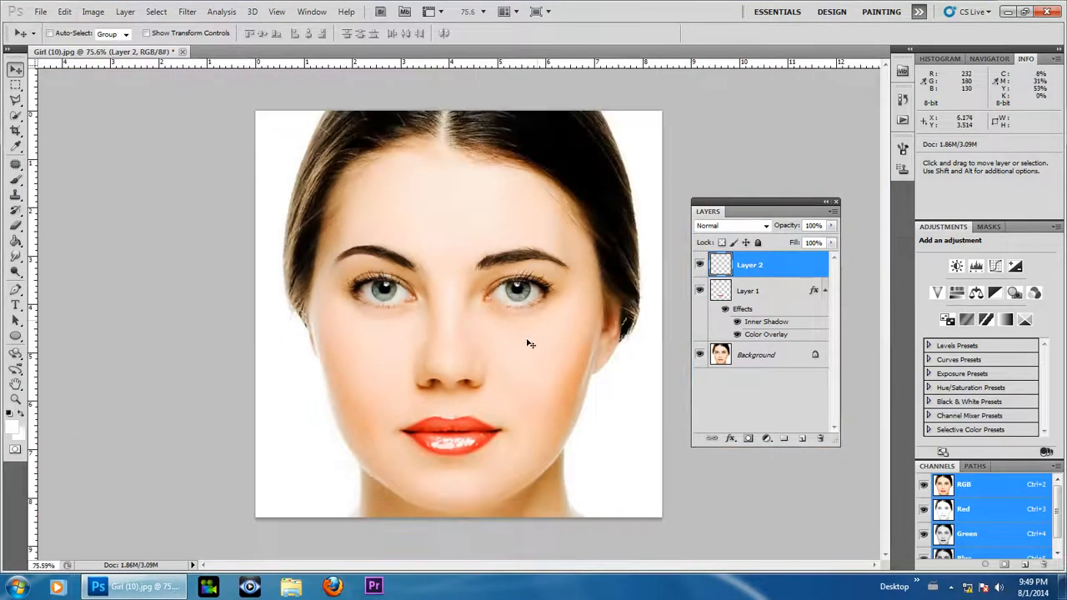